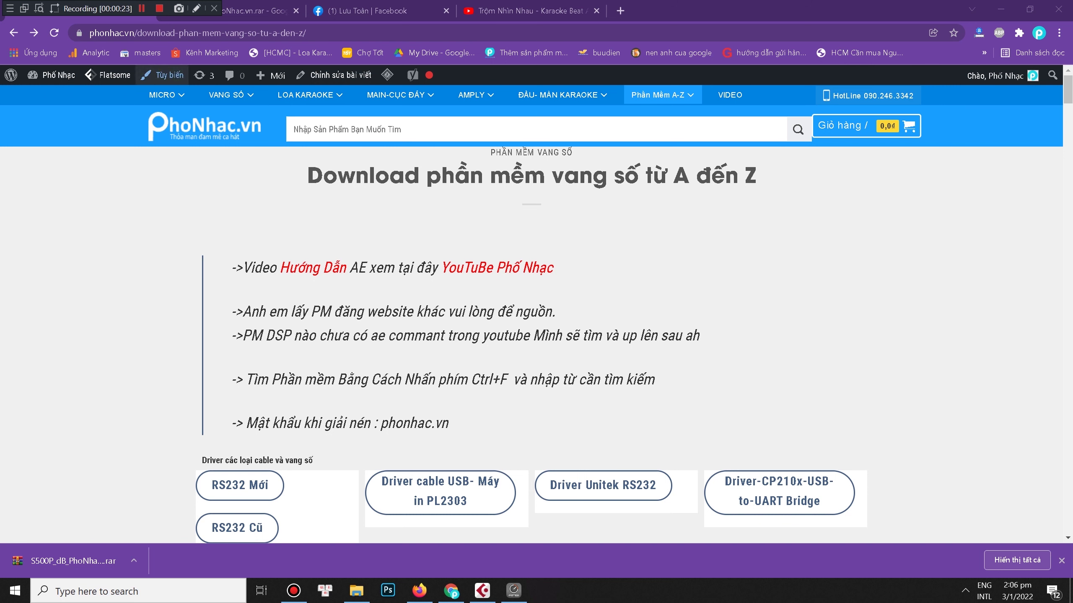
- Open the S500P software archive from the dB Acoustic software page and examine the contents of its S500P_dB_PhoNhac.vn folder
mouse_move(662, 95)
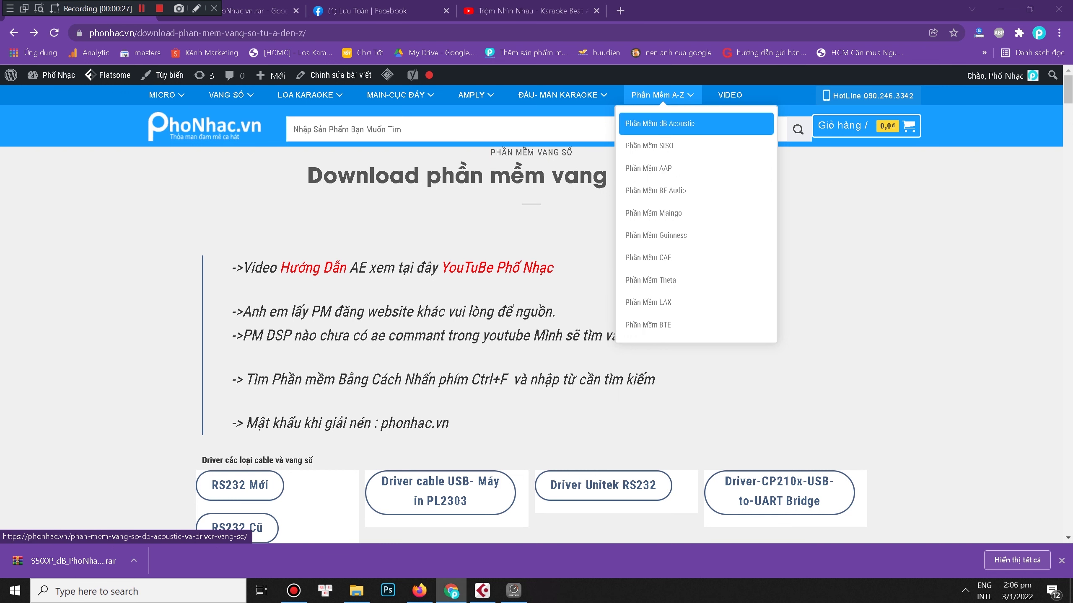
left_click(659, 123)
scroll(537, 338, "down", 3)
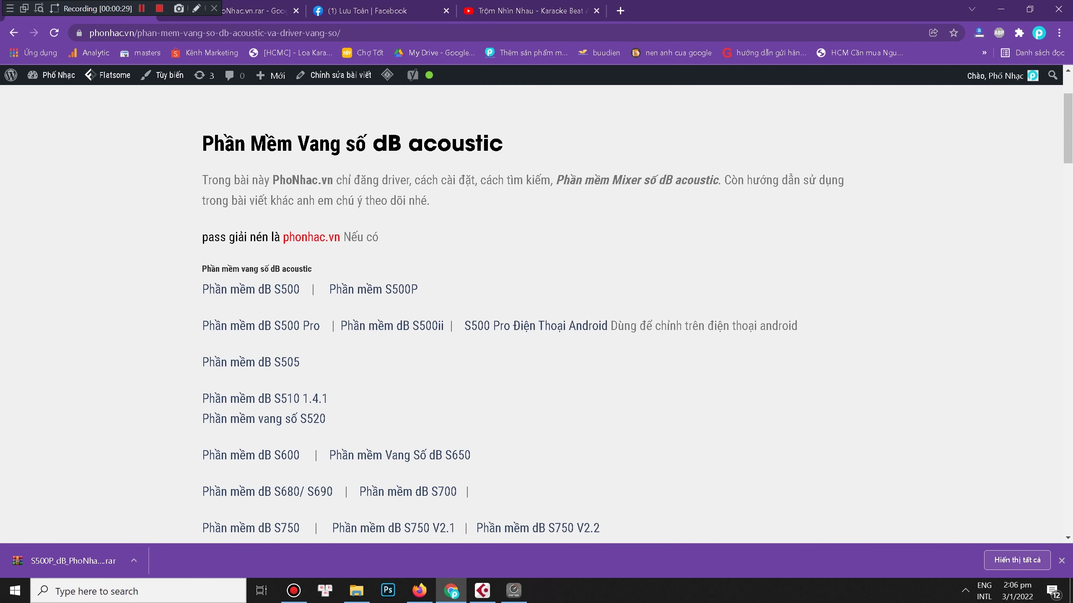
scroll(254, 326, "down", 3)
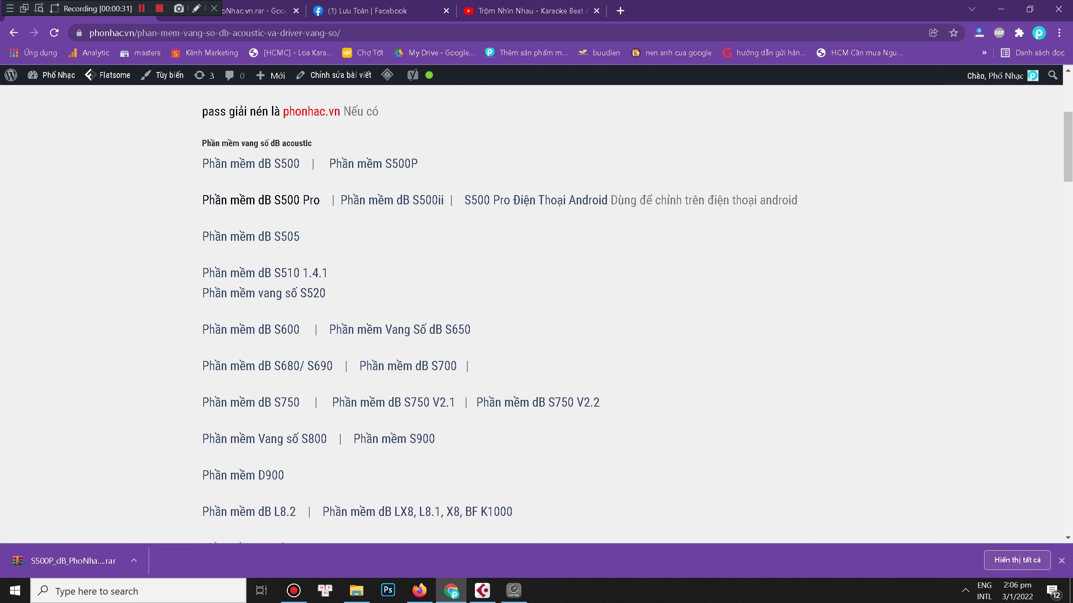
left_click(373, 163)
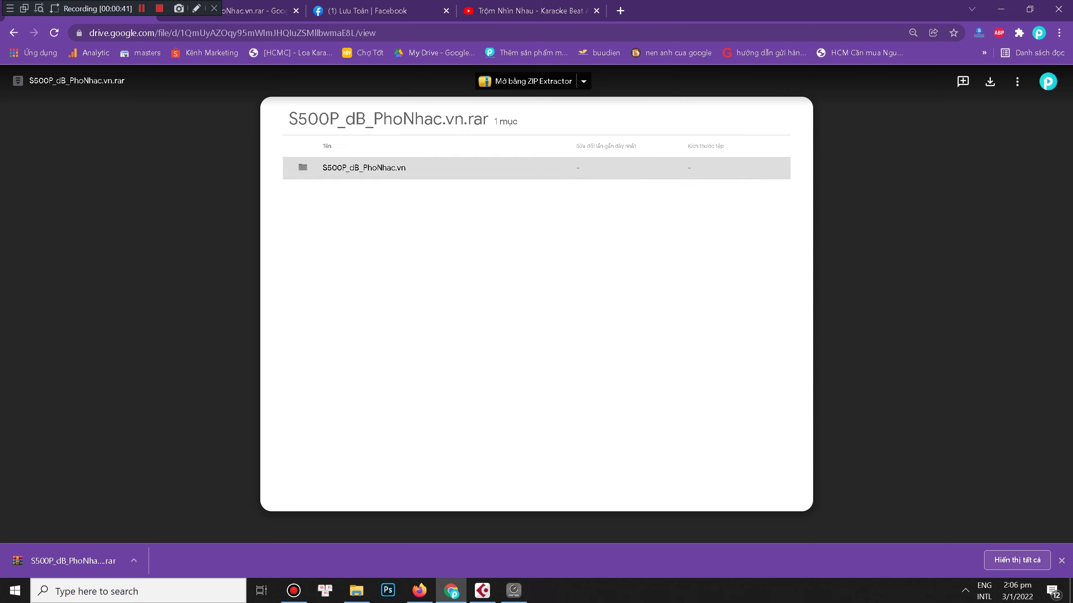
left_click(364, 168)
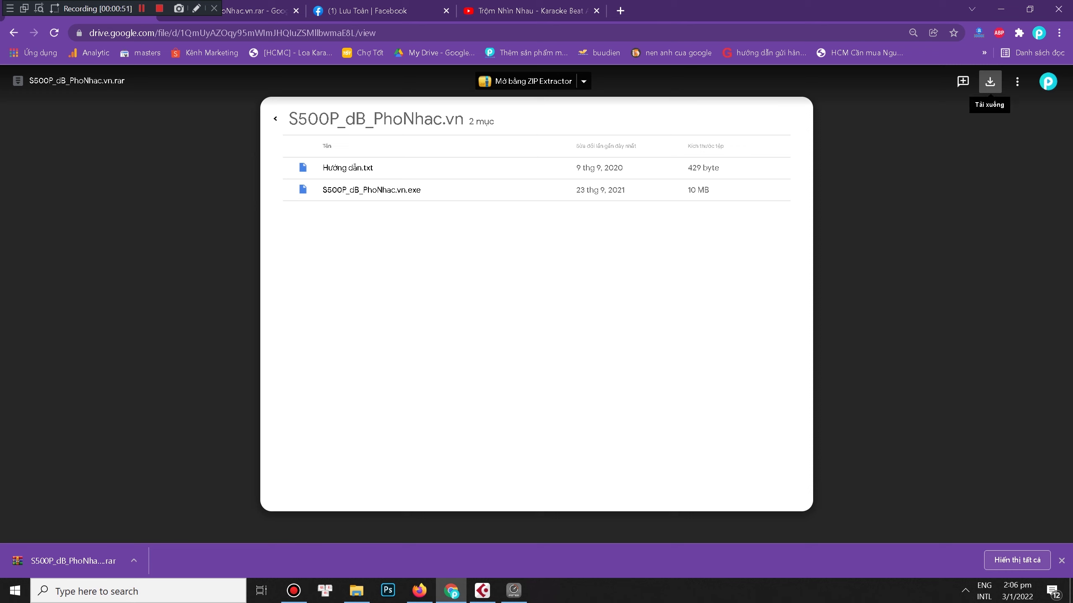
- Switch to the running S500P tuning software
left_click(133, 561)
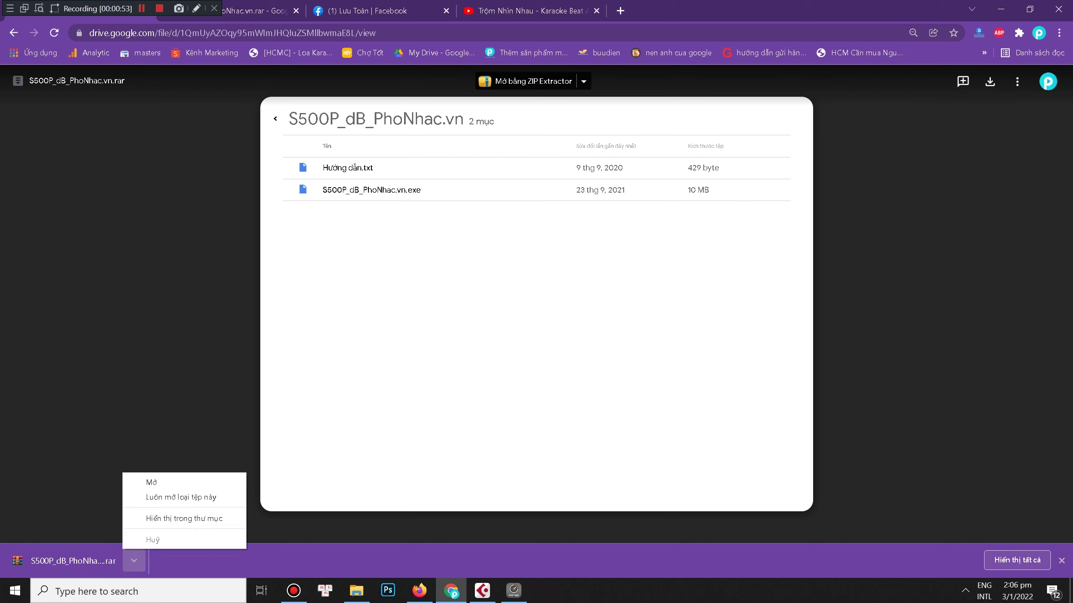
key("Escape")
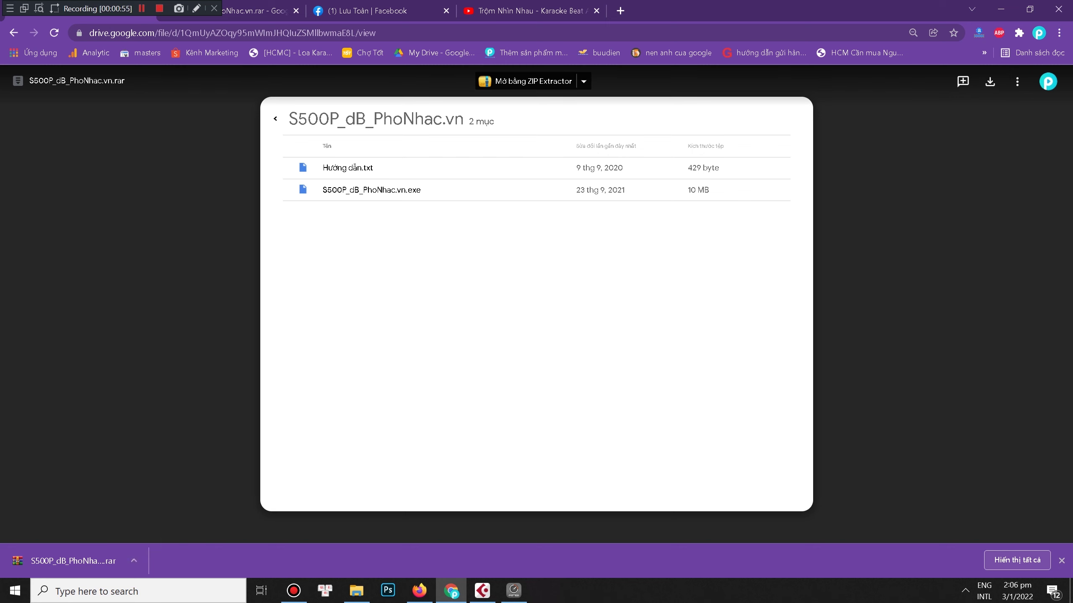
left_click(965, 591)
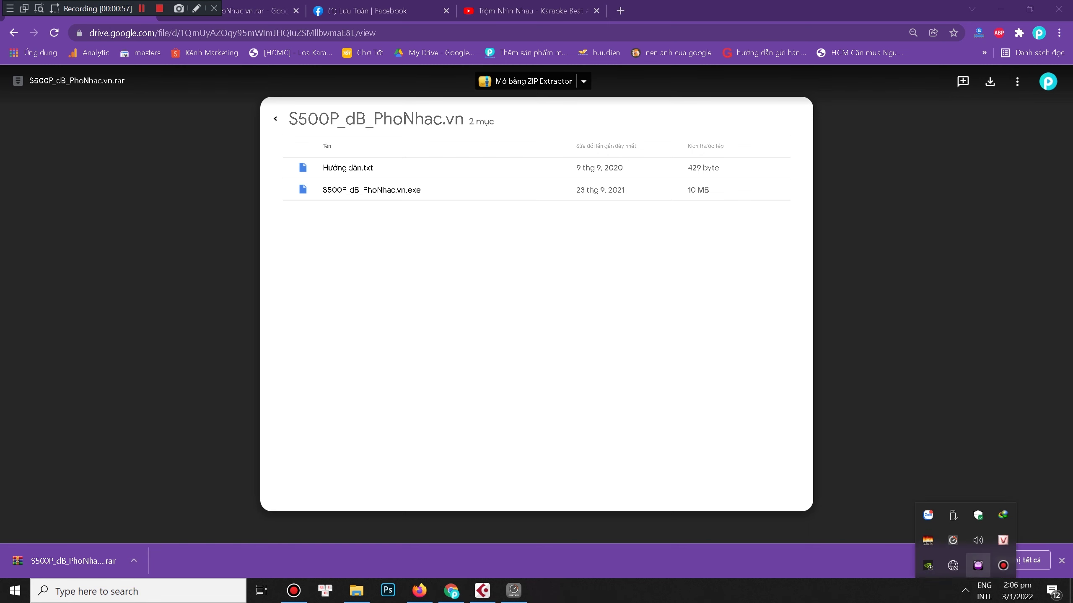
left_click(978, 565)
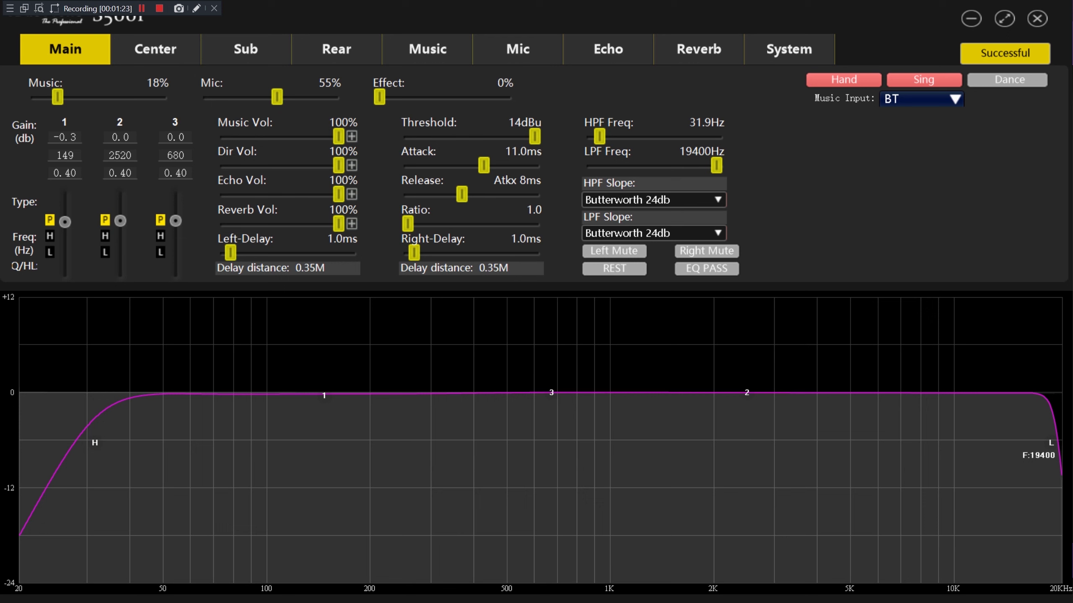
- Set EQ band 1 of the Main output to 170 Hz, Q 2.40 and 0.0 dB gain, and its Echo volume to 97%
left_click(324, 395)
left_click(551, 393)
left_click(747, 392)
mouse_move(324, 396)
left_click_drag(323, 395, 269, 421)
left_click_drag(348, 420, 344, 392)
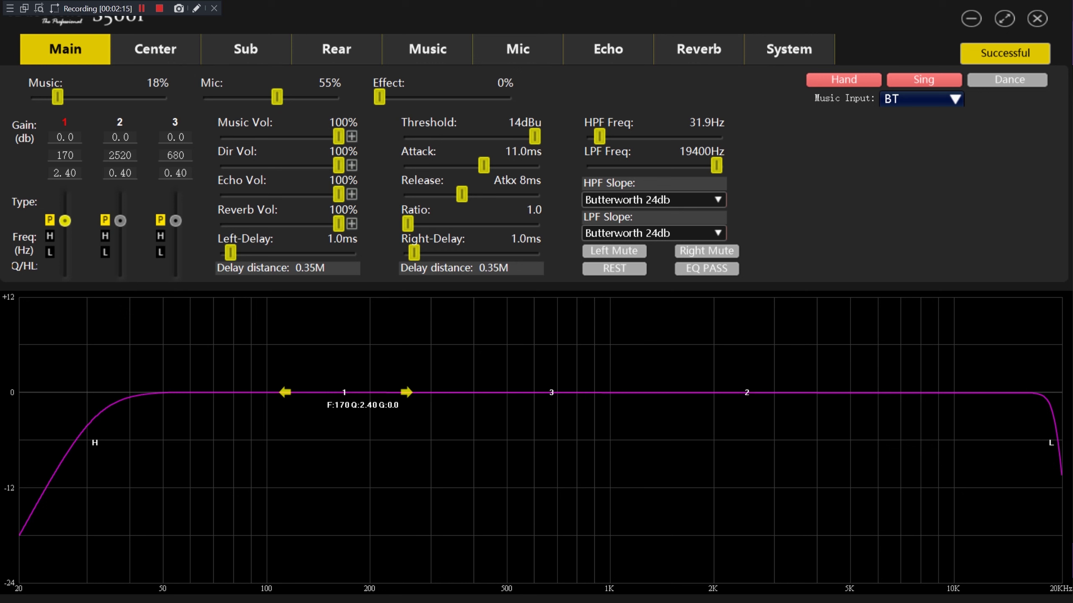
left_click_drag(338, 136, 335, 195)
- Try the Main output's high-pass filter at 105 Hz with the low-pass at 9890 Hz, off and 16600 Hz
left_click_drag(94, 442, 272, 443)
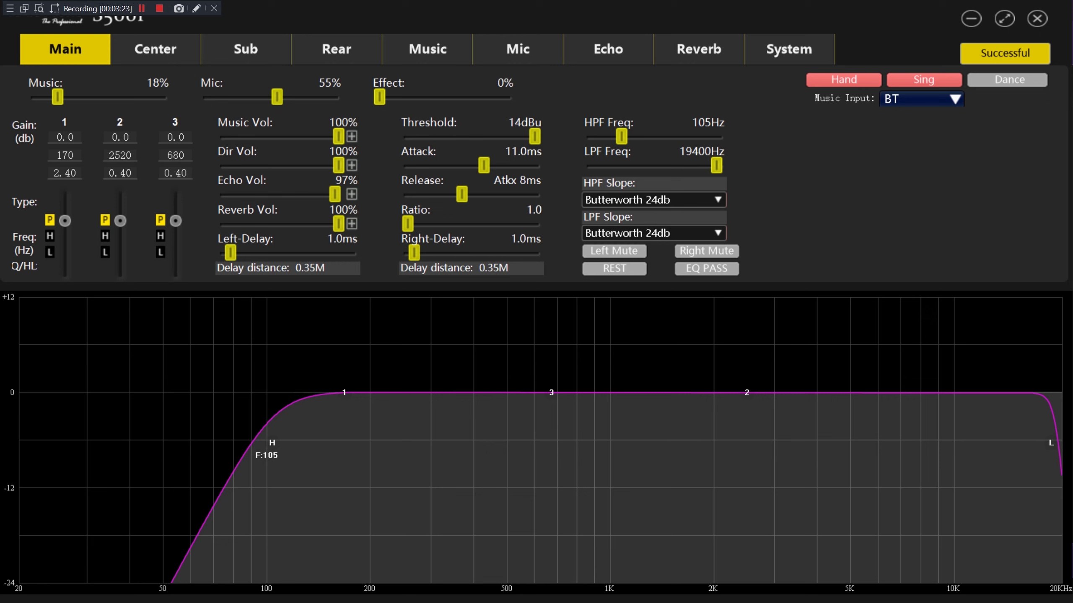
mouse_move(717, 165)
left_mouse_down()
mouse_move(687, 165)
mouse_move(704, 165)
left_mouse_up()
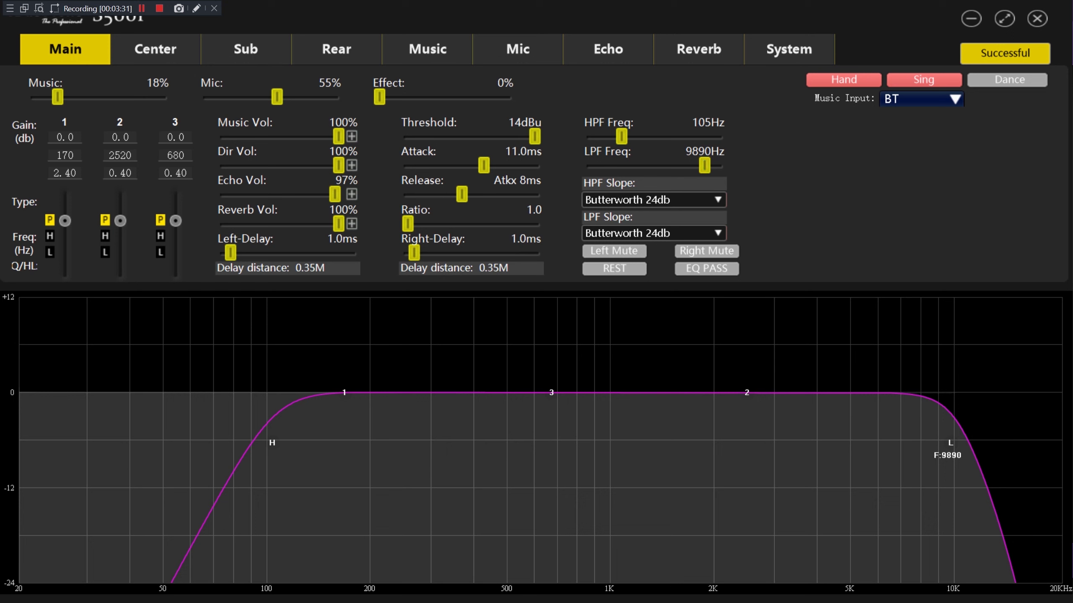
left_click(551, 393)
left_click_drag(951, 442, 1061, 443)
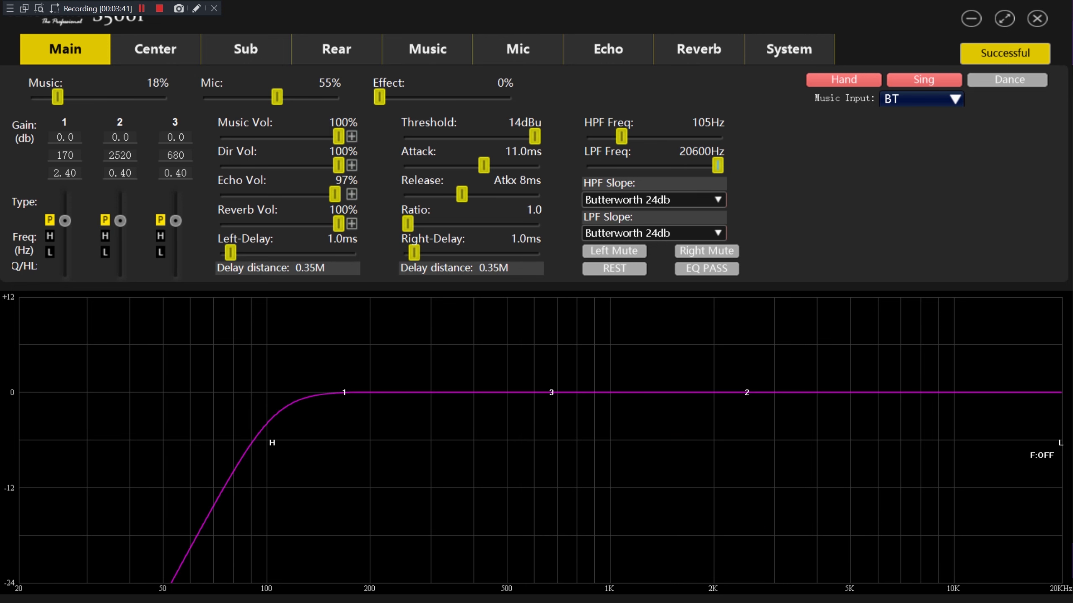
left_click_drag(1060, 443, 1028, 443)
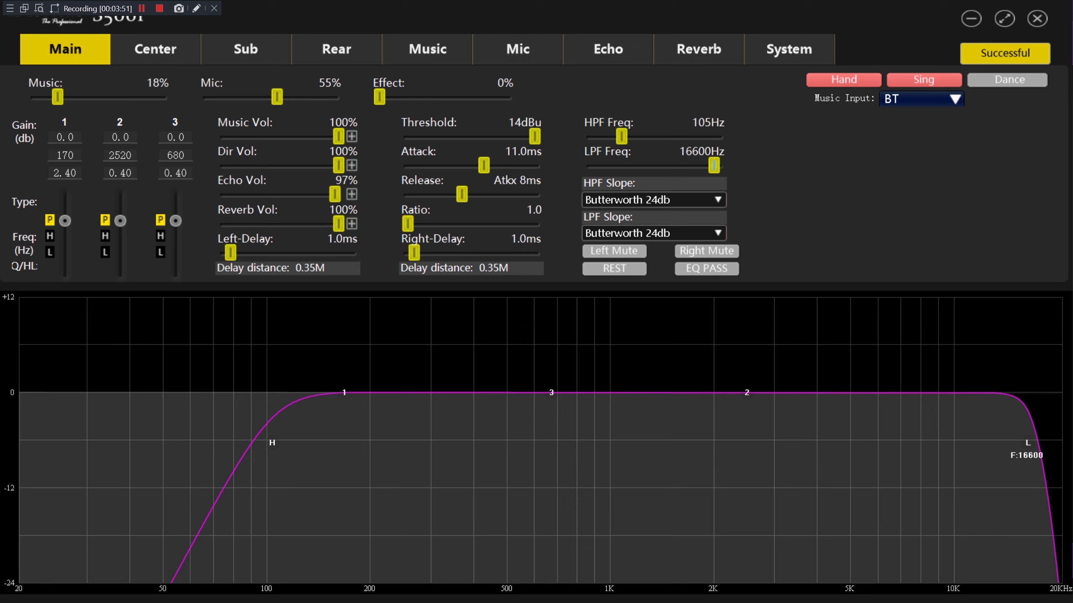
- Try the Main high-pass filter at 60.1 and 78.7 Hz, and the low-pass at 17000, 19400 and 18700 Hz
left_click_drag(272, 443, 189, 443)
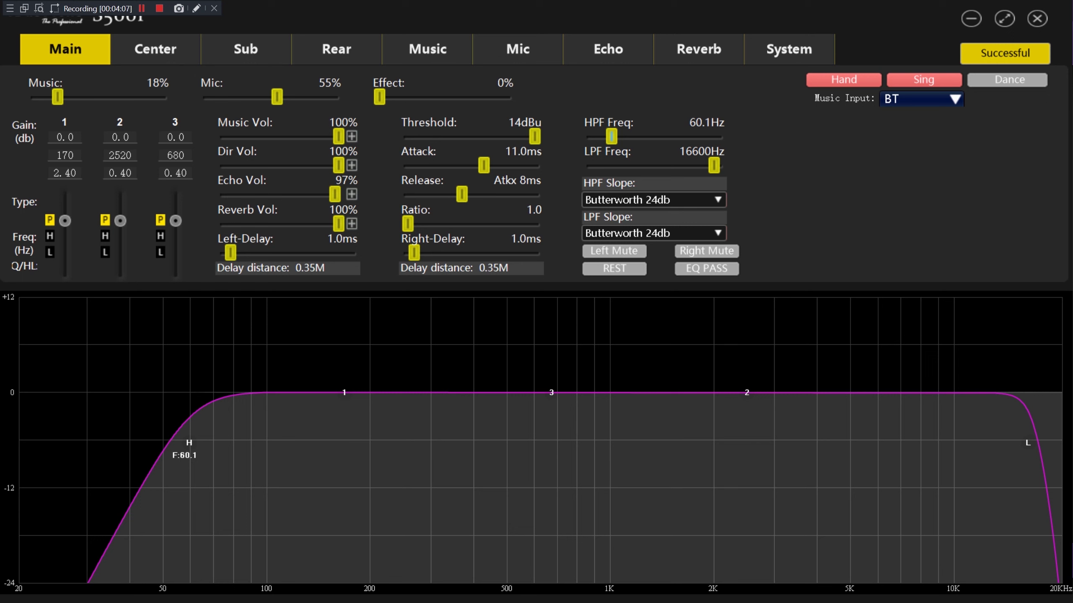
left_click_drag(189, 443, 229, 442)
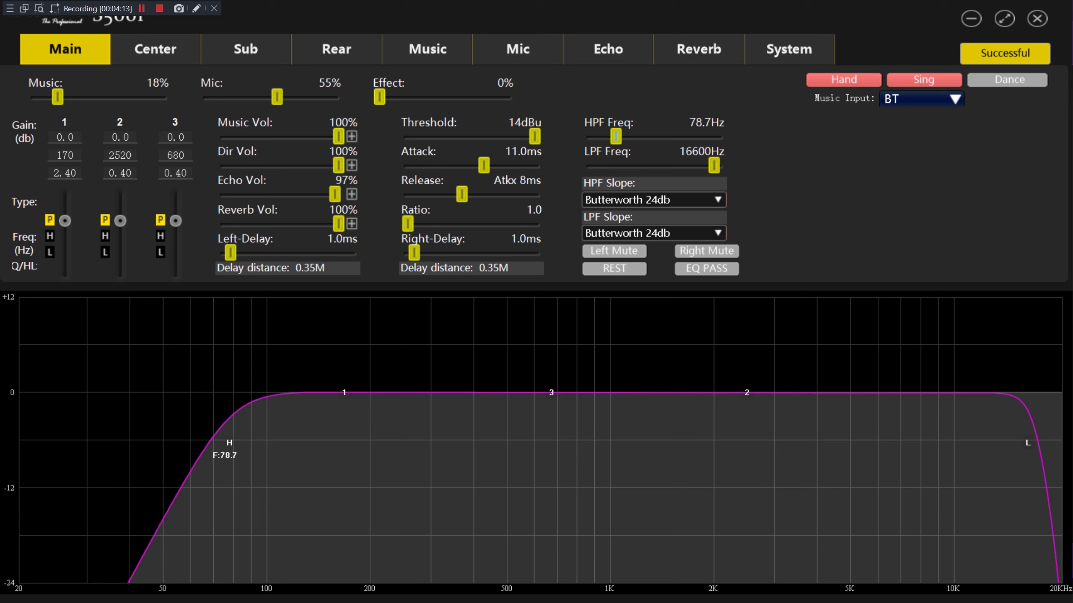
left_click_drag(1027, 442, 1029, 442)
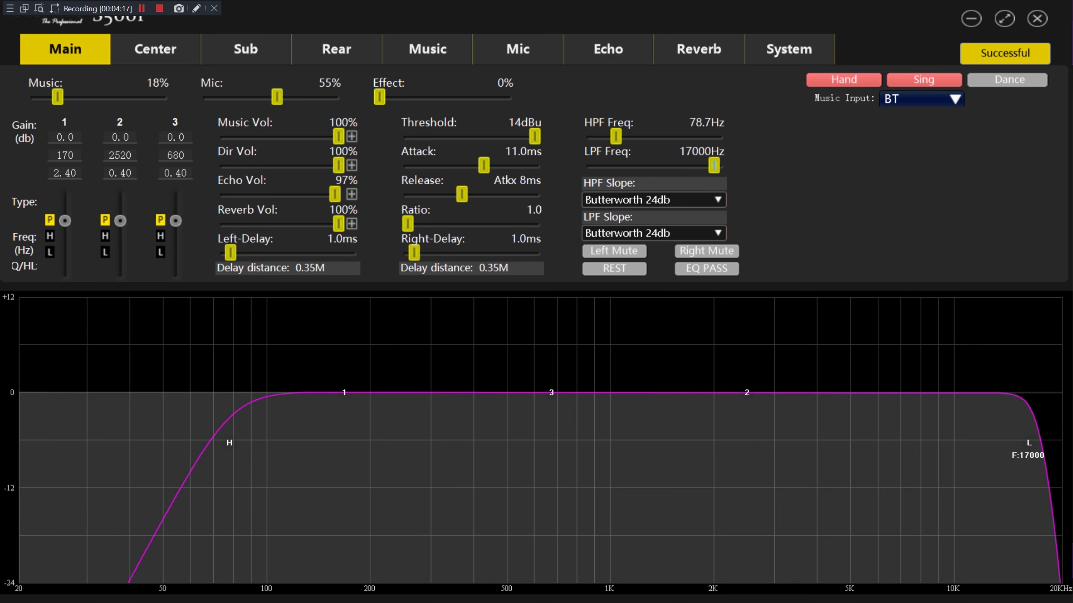
left_click_drag(1029, 442, 1029, 442)
left_click_drag(1028, 442, 1048, 443)
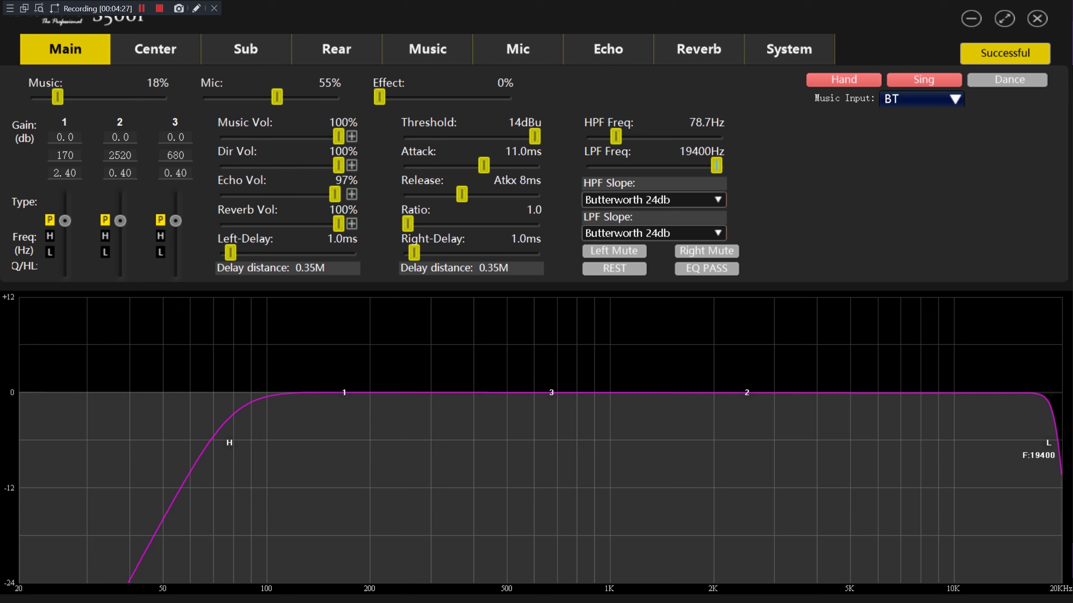
left_click_drag(1048, 443, 1046, 442)
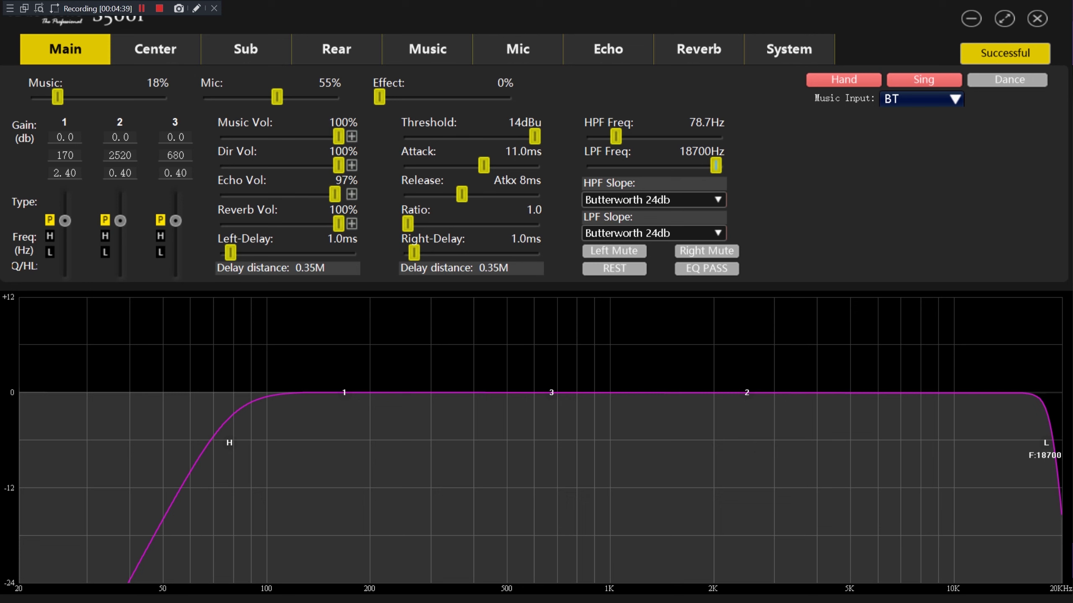
- Set the Main output's high-pass filter to 35.1 Hz and move its low-pass cutoff slightly higher
mouse_move(551, 393)
left_click_drag(230, 443, 108, 443)
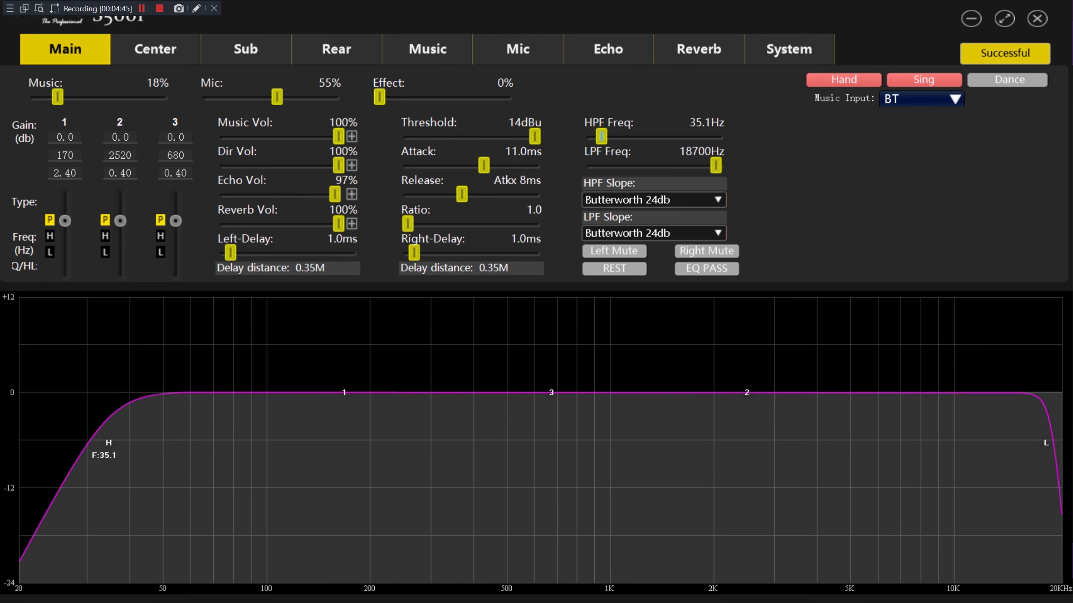
left_click_drag(1046, 443, 1051, 442)
- On the Sub output, set Music volume to 91%, Dir to 42%, Echo and Reverb to 0%, and the high-pass filter to 37.9 Hz
left_click(155, 49)
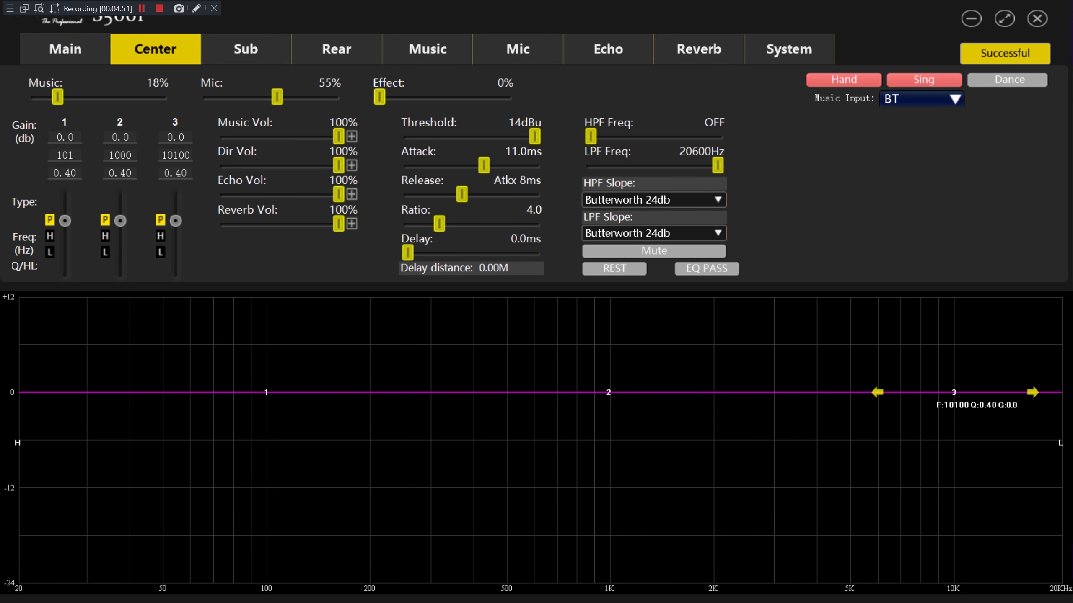
left_click(246, 49)
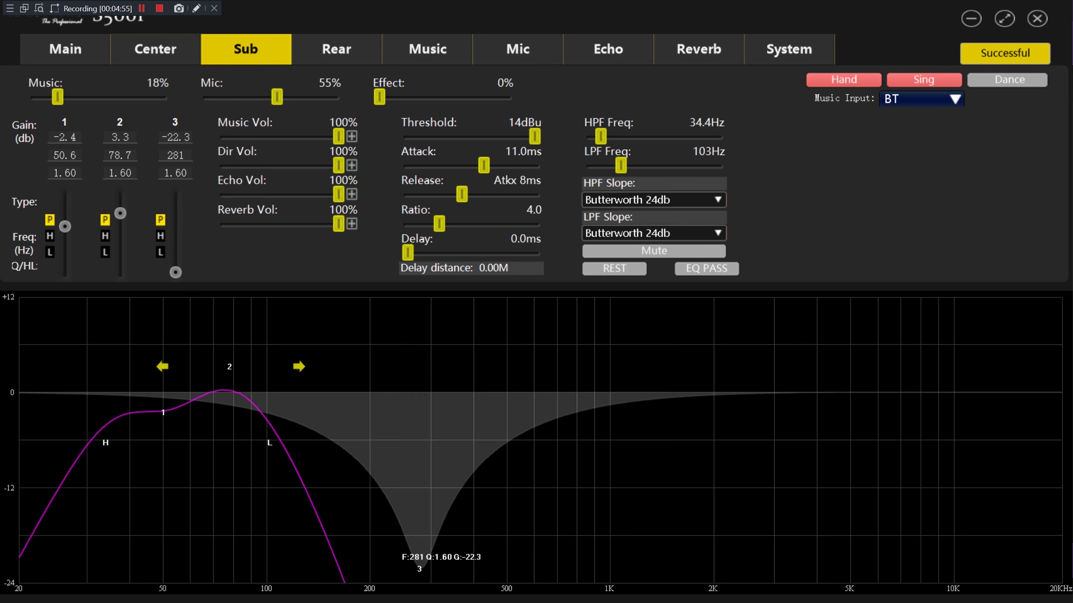
left_click_drag(338, 165, 224, 195)
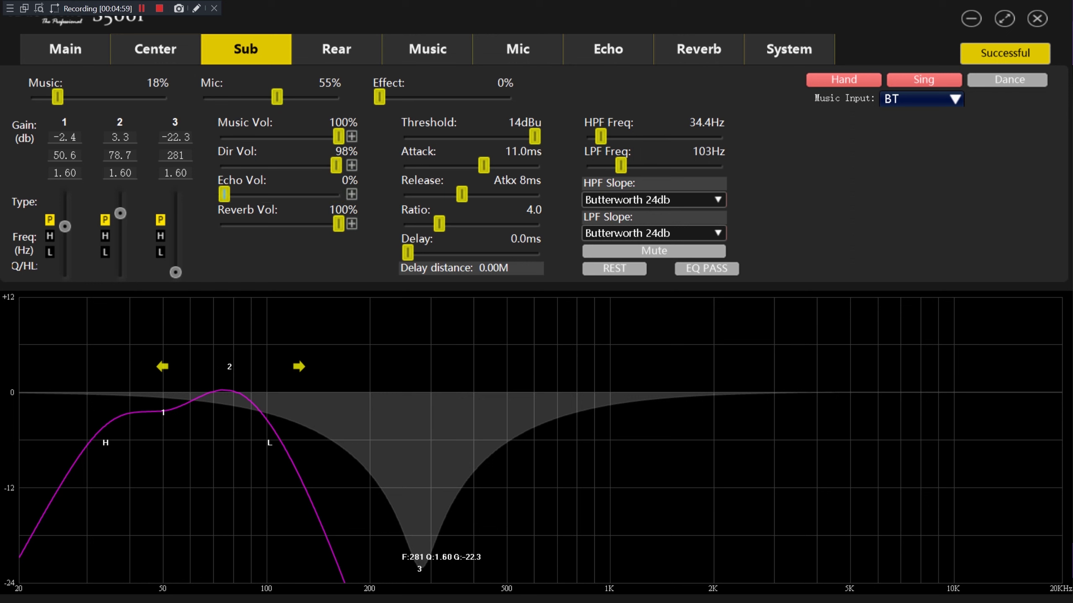
left_click_drag(338, 224, 224, 224)
left_click_drag(335, 165, 272, 165)
mouse_move(338, 137)
left_mouse_down()
mouse_move(271, 137)
mouse_move(327, 137)
left_mouse_up()
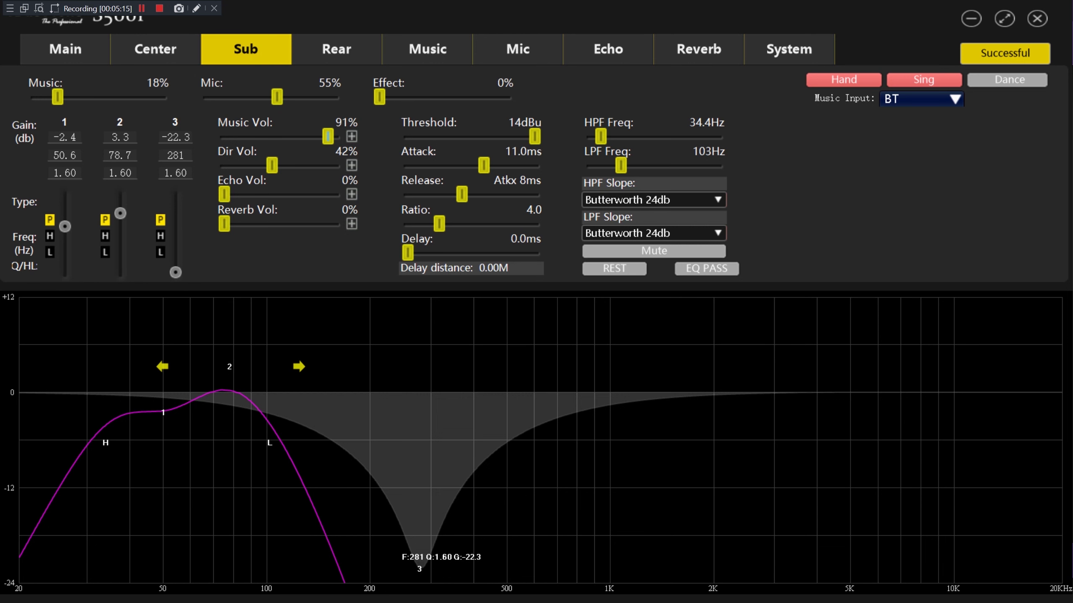
left_click_drag(600, 137, 602, 136)
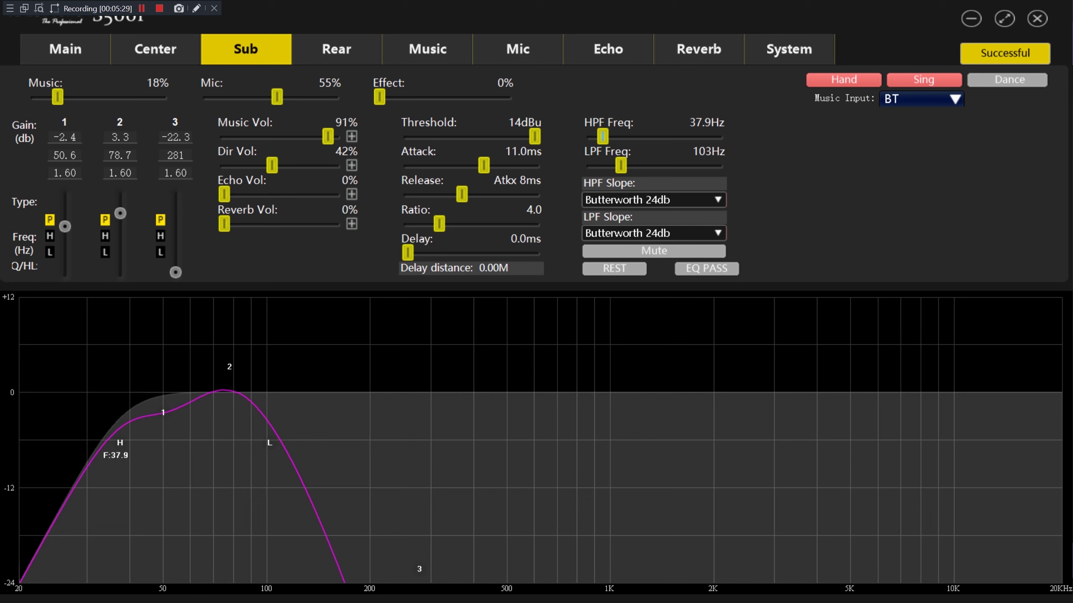
- Set EQ band 1 of the Music channel to 81.8 Hz with 0.1 dB gain
left_click(337, 49)
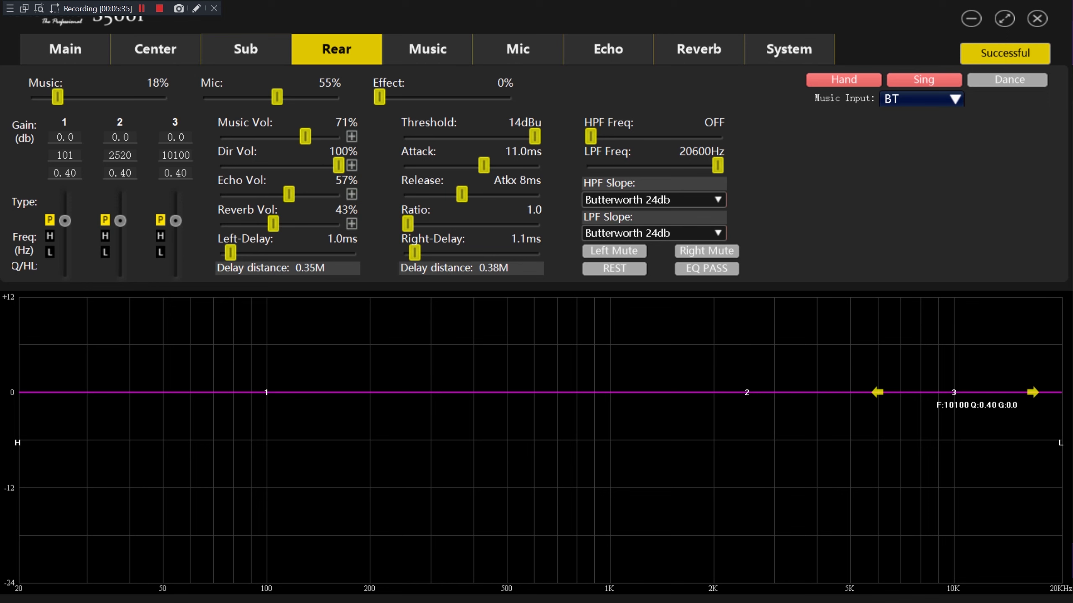
left_click(427, 49)
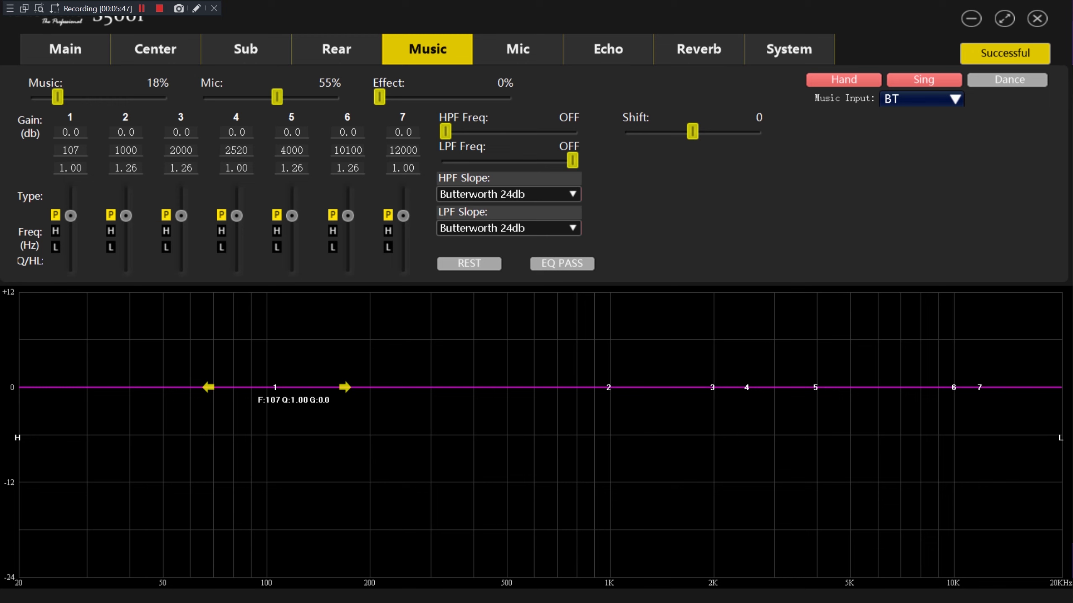
left_click_drag(275, 387, 235, 387)
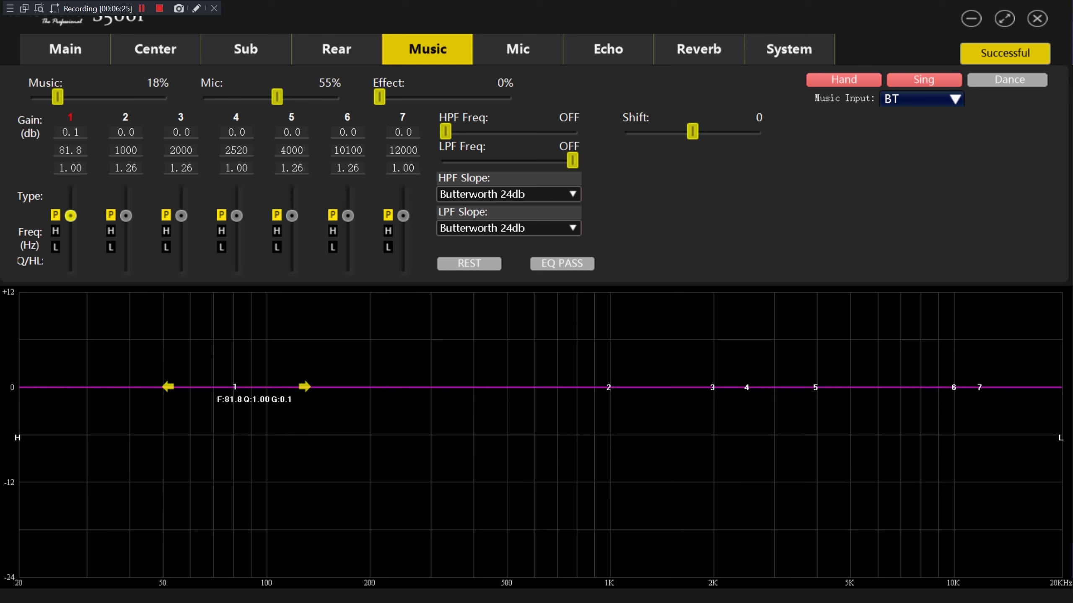
- Set the Music channel's high-pass filter frequency to 42.5 Hz, keeping the low-pass filter off
mouse_move(445, 131)
left_mouse_down()
mouse_move(468, 132)
mouse_move(450, 132)
left_mouse_up()
left_click_drag(572, 160, 572, 161)
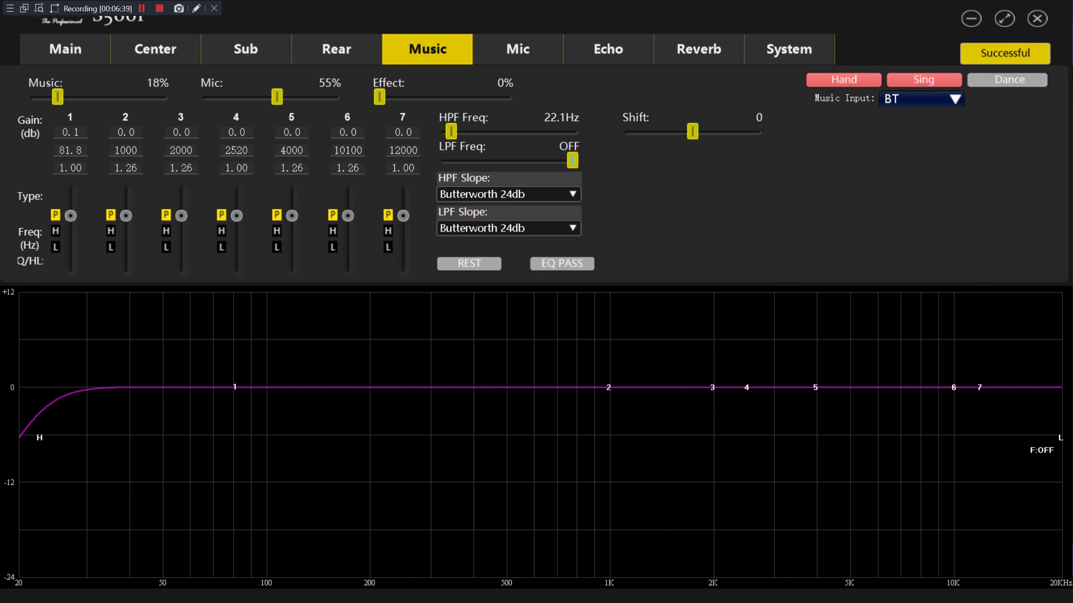
left_click(572, 194)
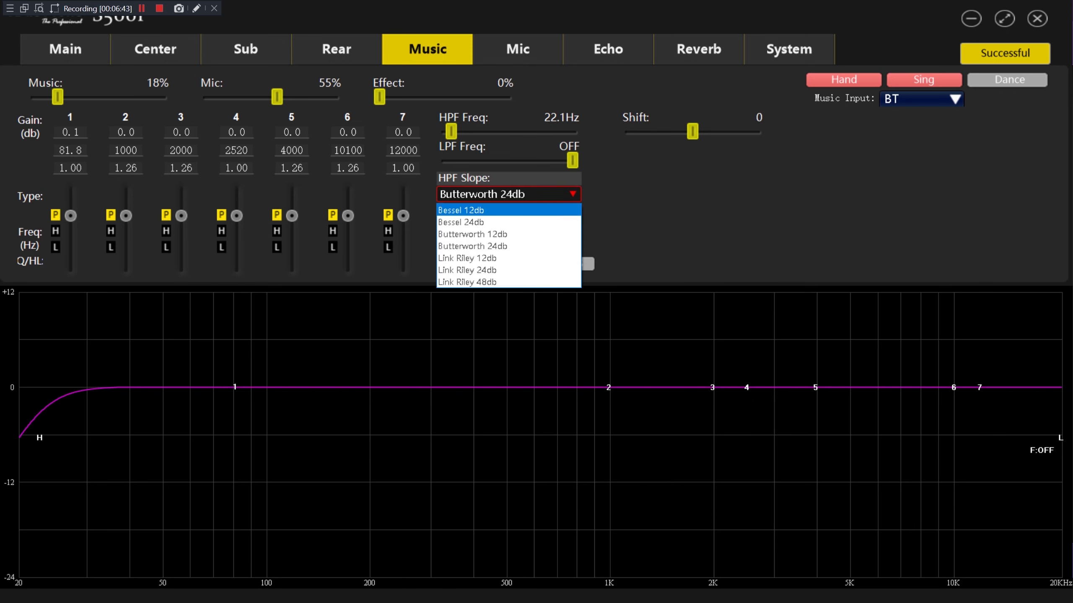
left_click(572, 194)
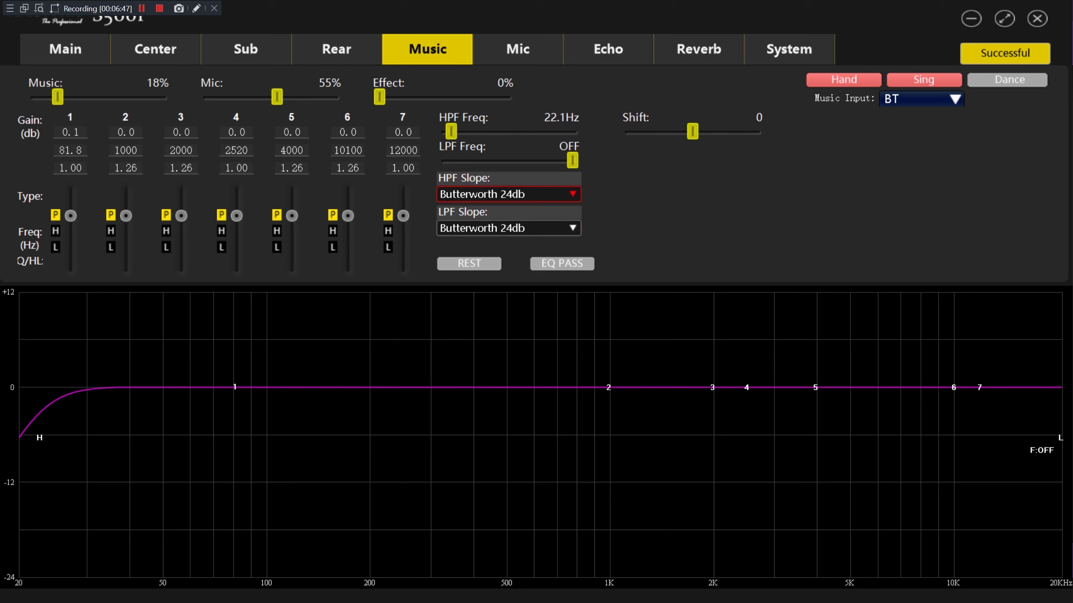
left_click_drag(450, 131, 482, 131)
- Try the Butterworth 12db slope on the Music channel's high-pass filter, and change it to Bessel 12db
left_click(572, 194)
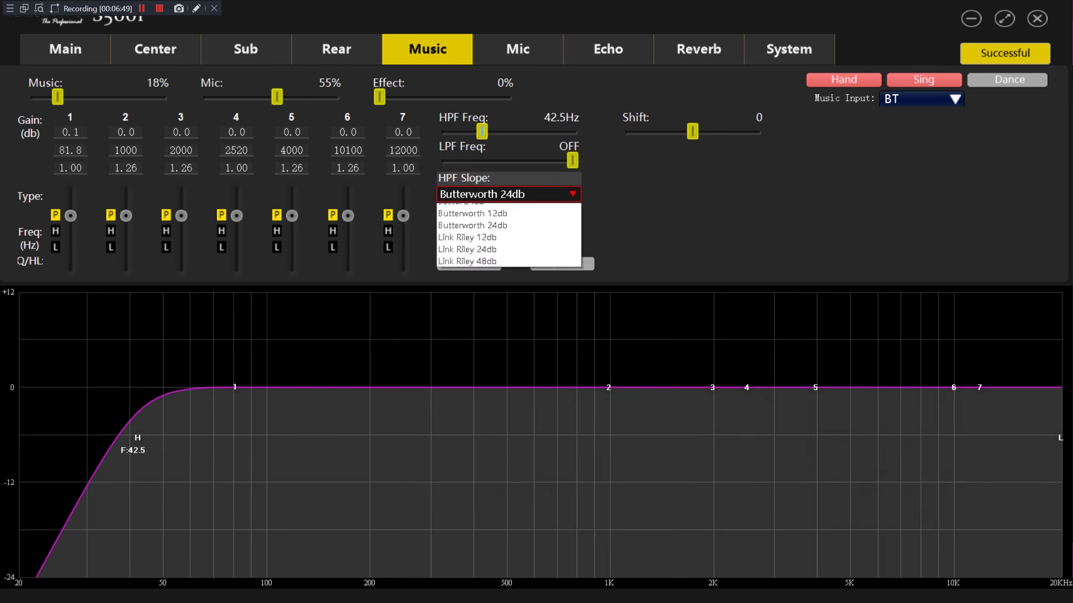
left_click(507, 234)
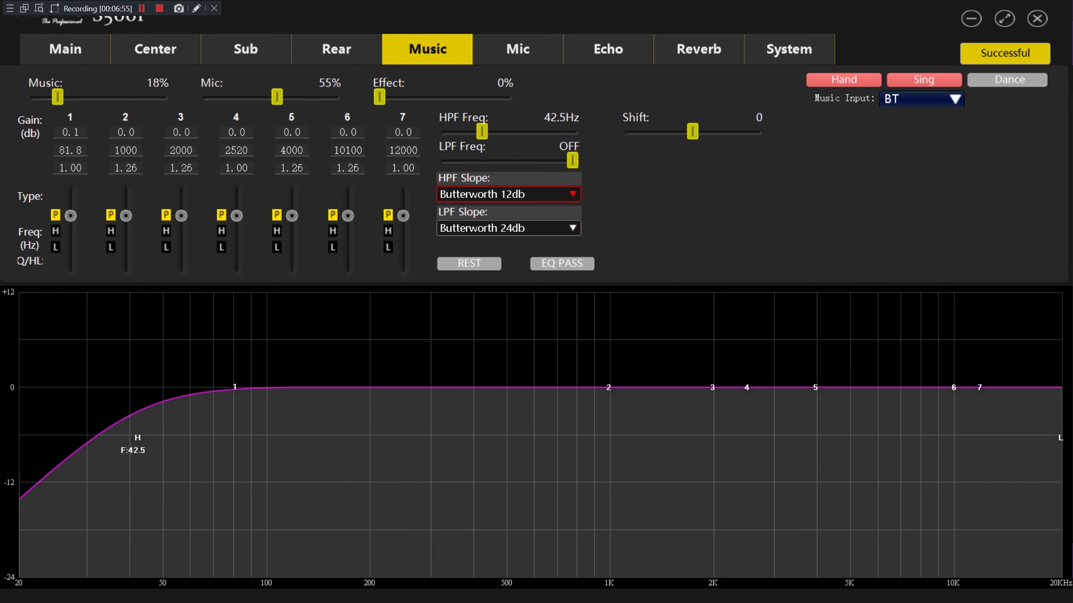
mouse_move(234, 388)
left_click(508, 194)
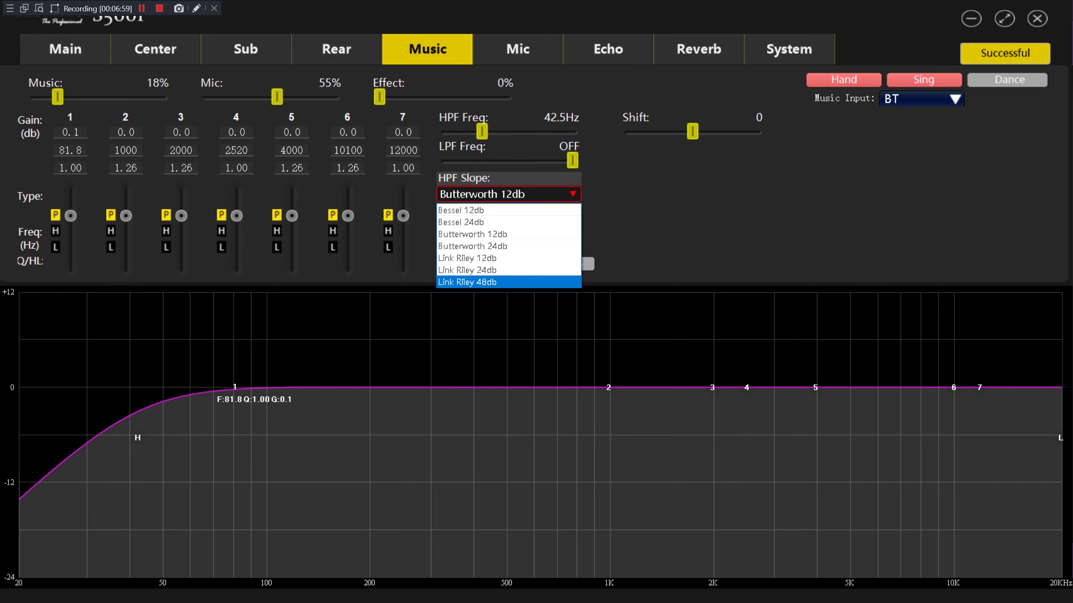
left_click(461, 210)
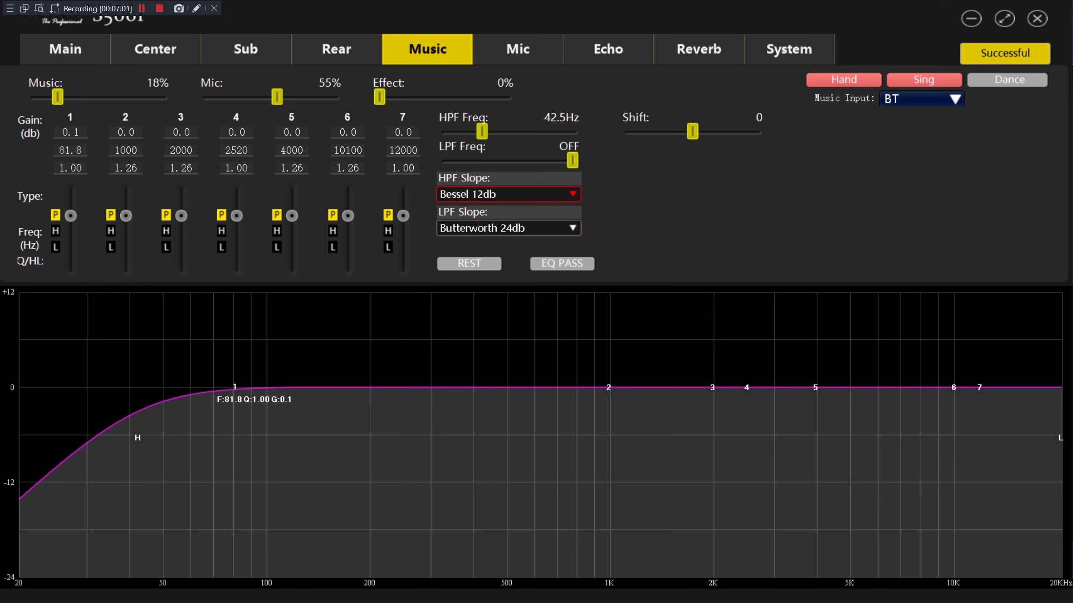
- Set the Music channel's high-pass filter slope to Butterworth 24db and its frequency to 29.5 Hz
left_click(508, 194)
left_click(468, 246)
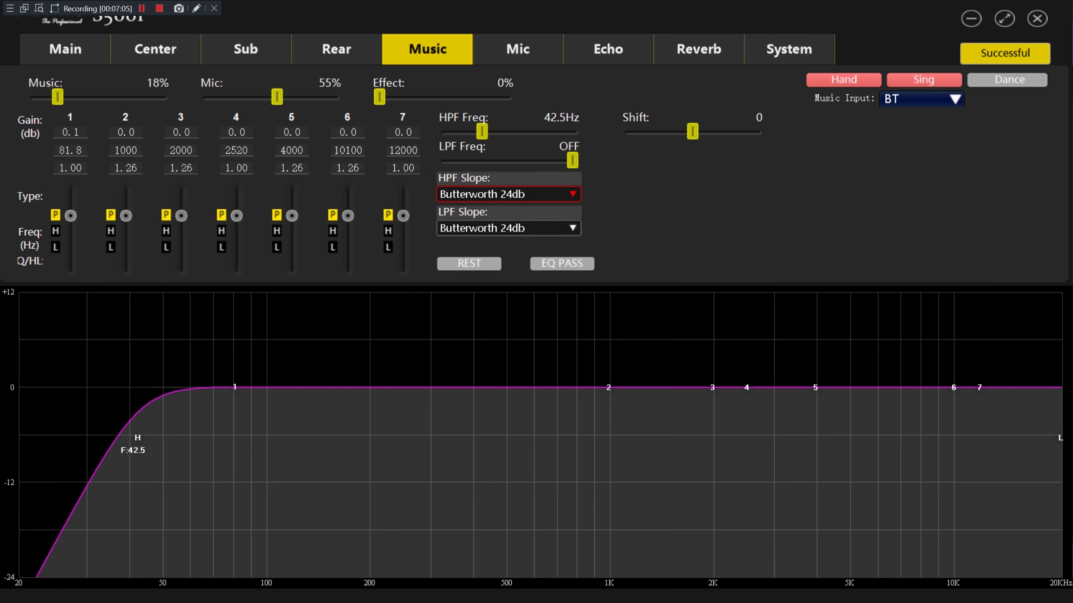
left_click_drag(482, 131, 465, 131)
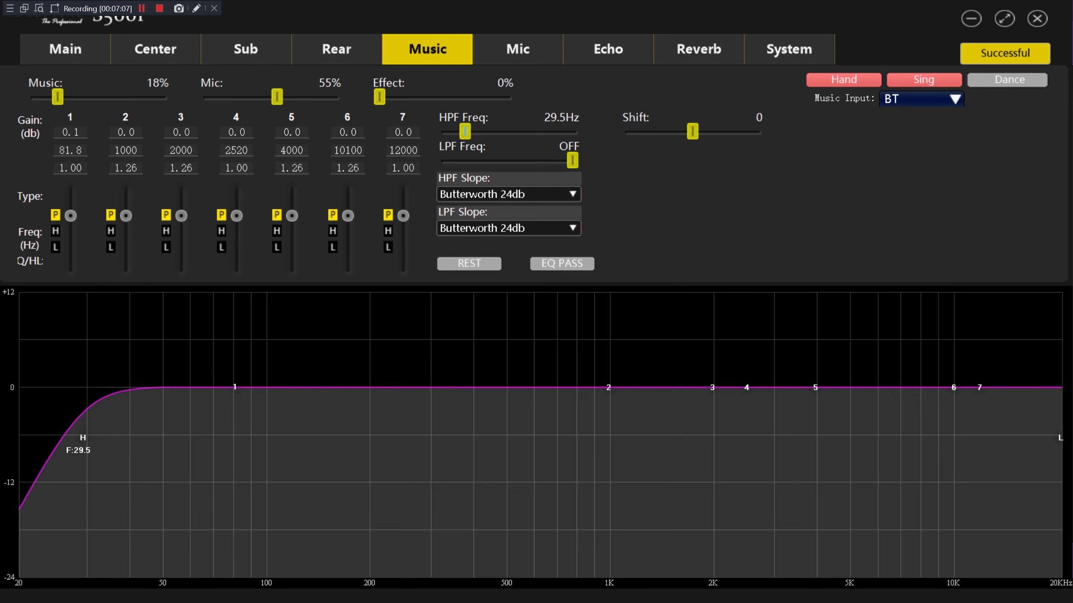
- On the Mic channel, set the high-pass filter frequency of microphone B to 91.9 Hz
key("ctrl+Tab")
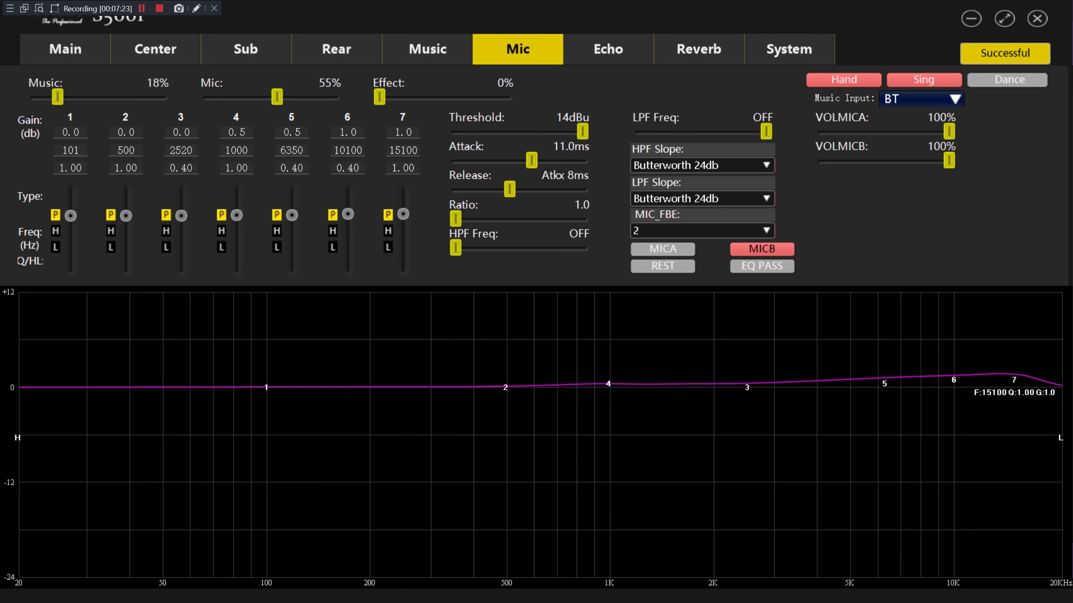
left_click_drag(456, 248, 514, 248)
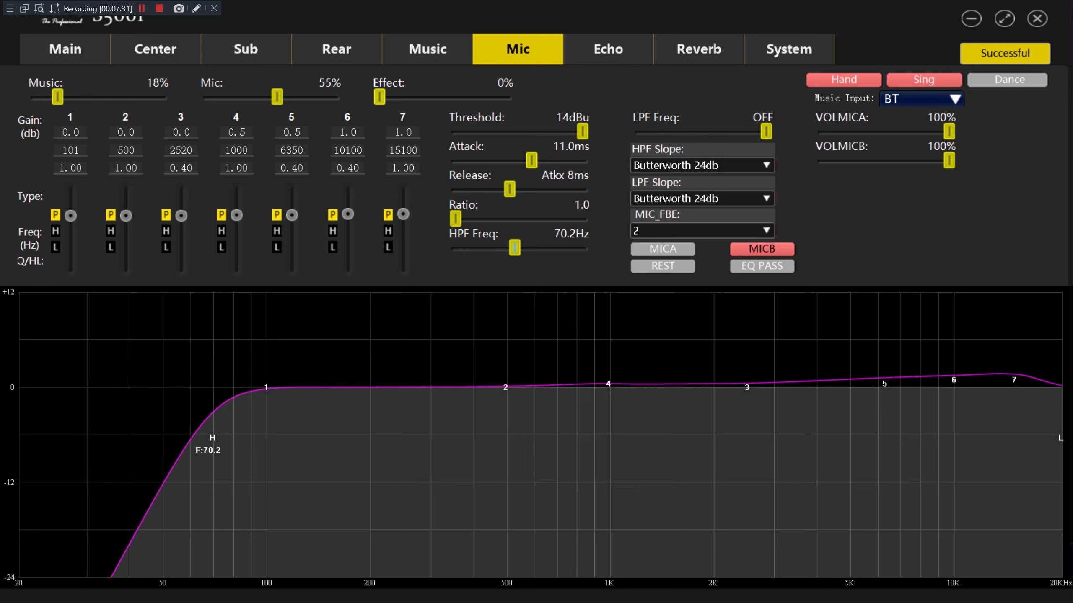
mouse_move(514, 248)
left_mouse_down()
mouse_move(477, 248)
mouse_move(525, 248)
left_mouse_up()
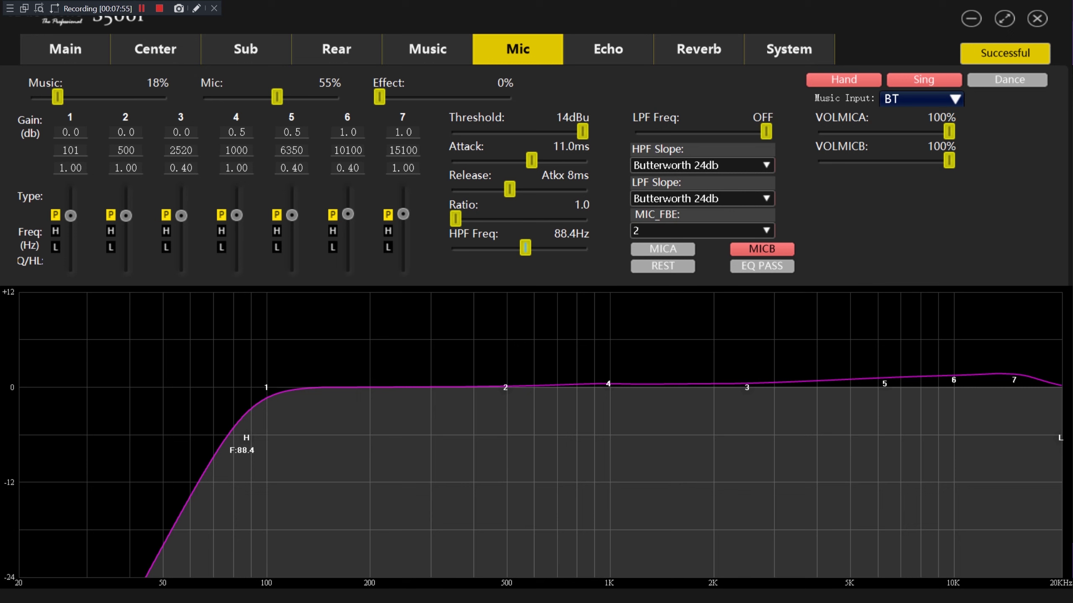
key("Right")
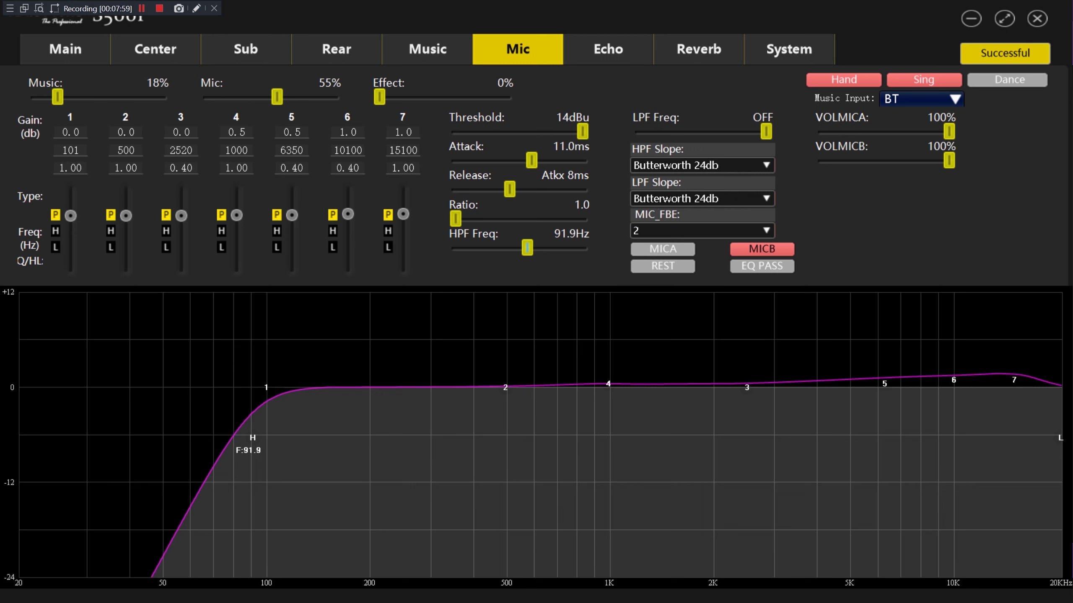
- Compare the EQ and filter settings of microphones A and B, finishing with microphone A selected
left_click(662, 249)
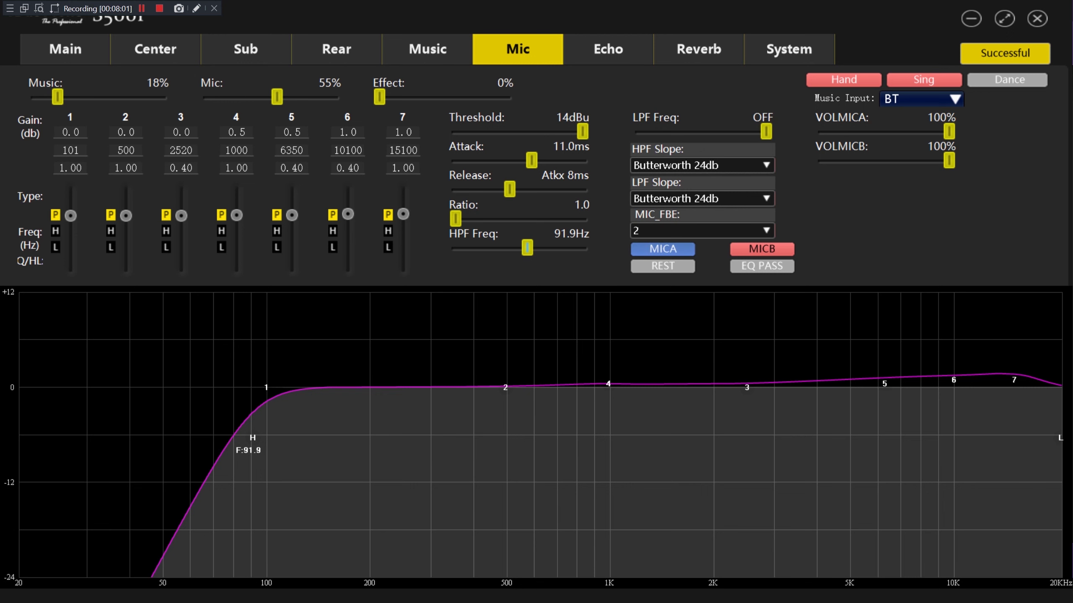
left_click(661, 249)
left_click(762, 249)
left_click(663, 249)
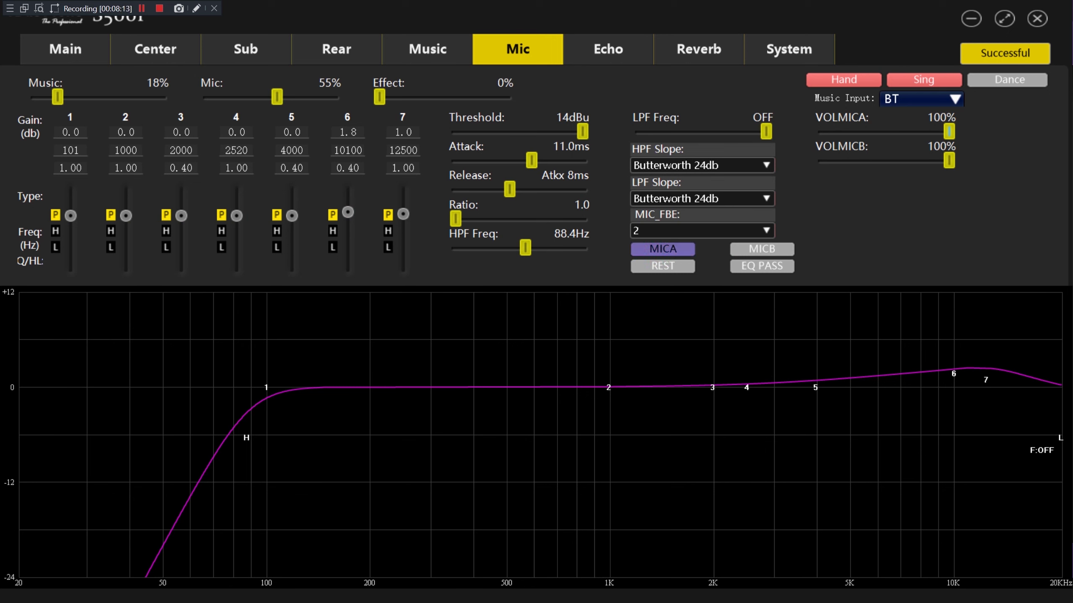
left_click(761, 249)
left_click(662, 249)
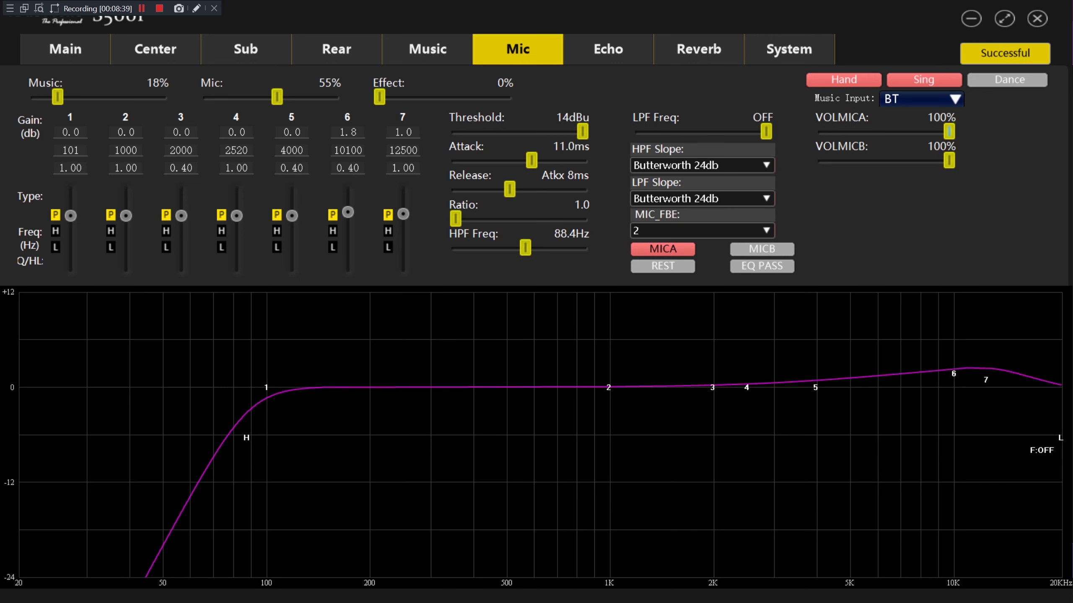
- Look over the Echo and Reverb settings, and set the overall Effect level to 45% for the echo
left_click(608, 49)
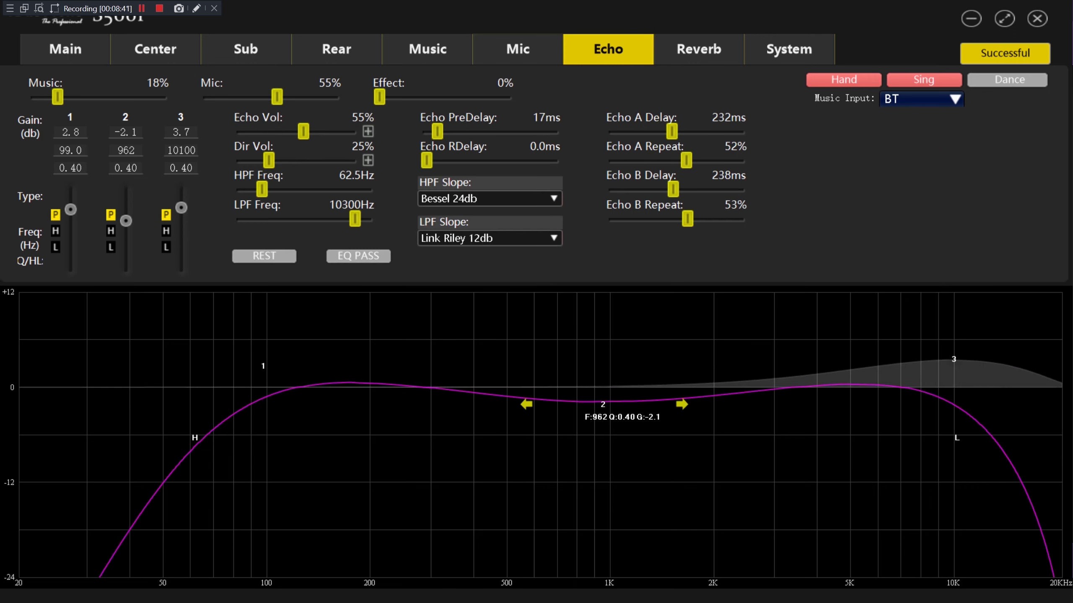
left_click(699, 49)
left_click(608, 49)
left_click(699, 49)
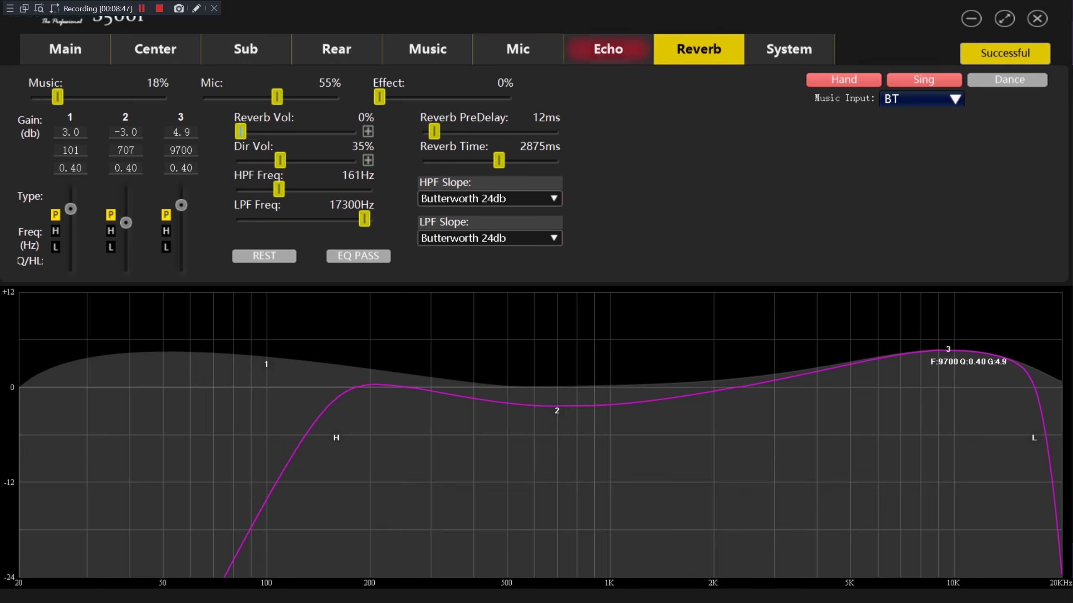
left_click(608, 48)
left_click_drag(379, 97, 443, 96)
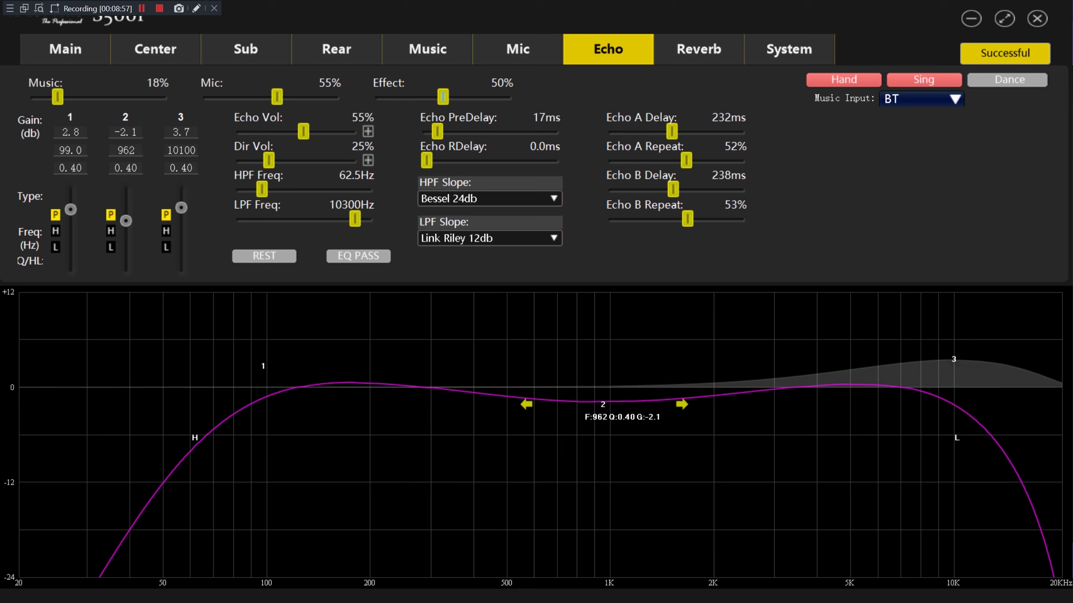
left_click_drag(443, 97, 379, 97)
left_click_drag(379, 97, 436, 97)
- Set the Echo volume to 40% and the Echo A Delay to 237 ms
left_click_drag(304, 131, 240, 132)
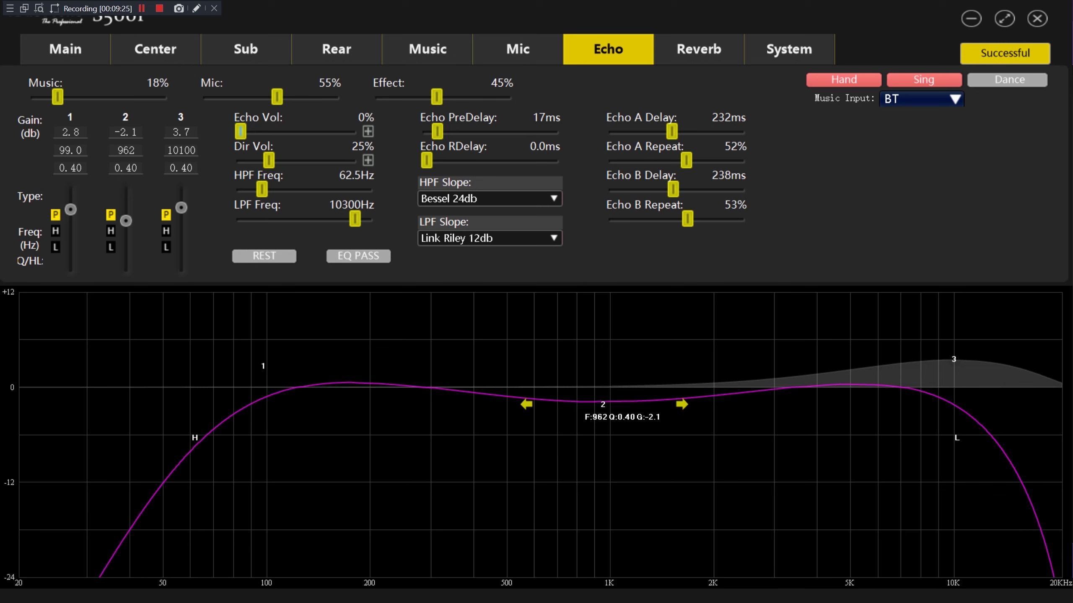
left_click_drag(240, 131, 286, 132)
mouse_move(672, 131)
left_mouse_down()
mouse_move(635, 131)
mouse_move(724, 131)
mouse_move(673, 132)
left_mouse_up()
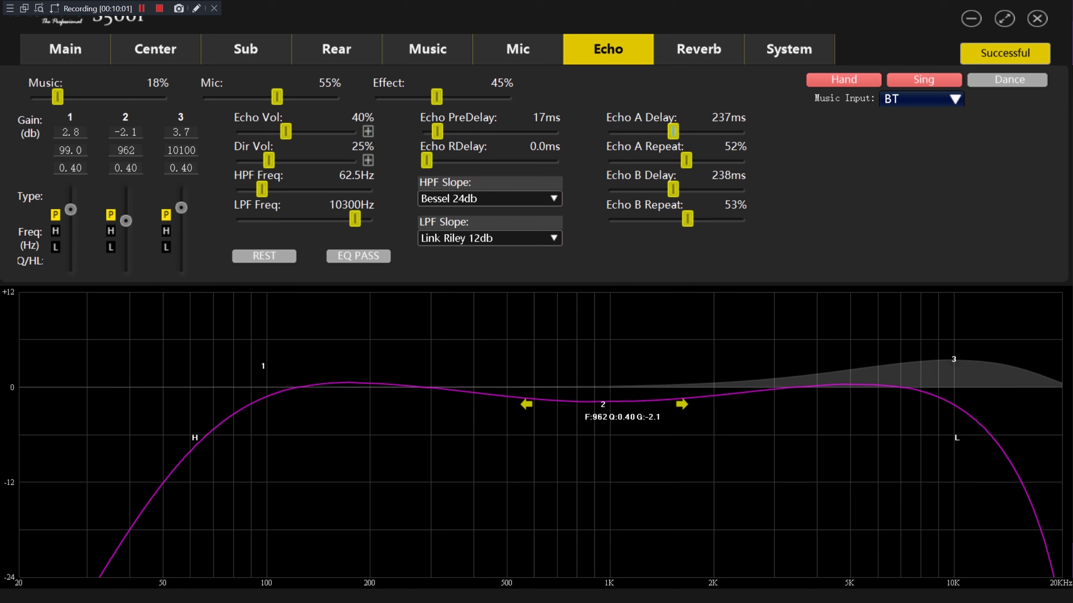
- Try Echo PreDelay values such as 200 ms and 21 ms, and lower the overall Effect level to 0%
left_click_drag(437, 132, 553, 132)
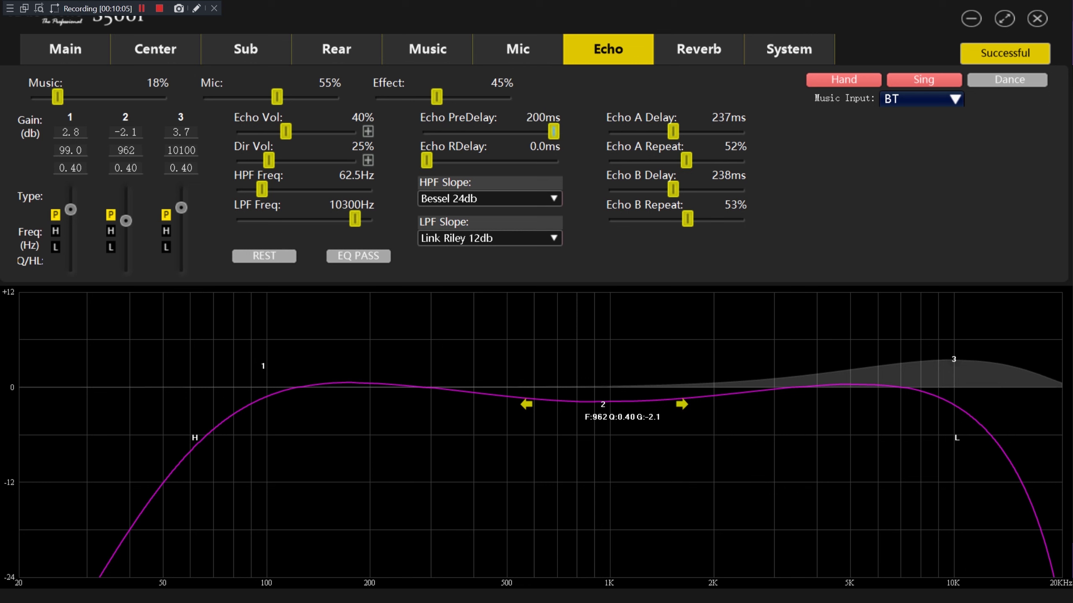
left_click_drag(553, 132, 379, 97)
left_click_drag(426, 132, 439, 131)
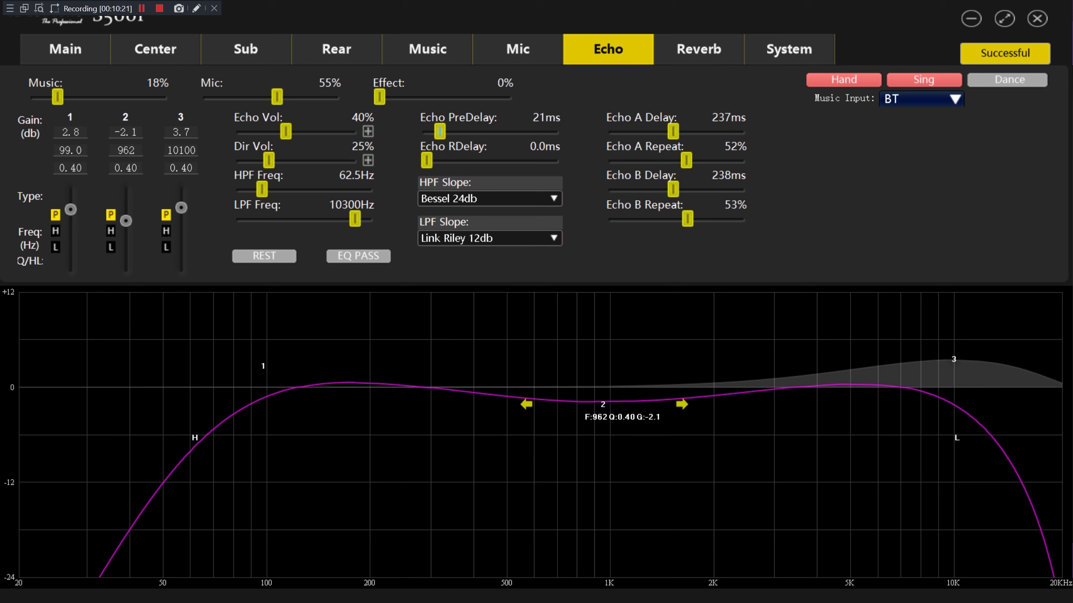
left_click_drag(440, 132, 518, 132)
left_click_drag(518, 131, 438, 132)
- Turn the Echo volume down to 0% and raise the overall Effect level to 57% for the Reverb channel
left_click_drag(286, 131, 240, 132)
left_click(698, 49)
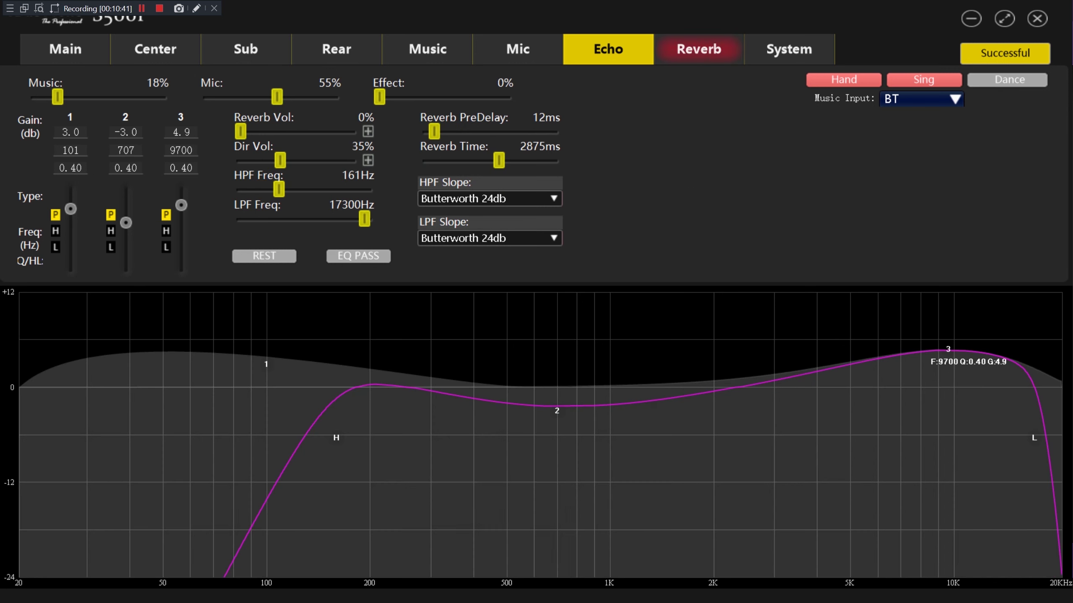
left_click_drag(380, 96, 451, 97)
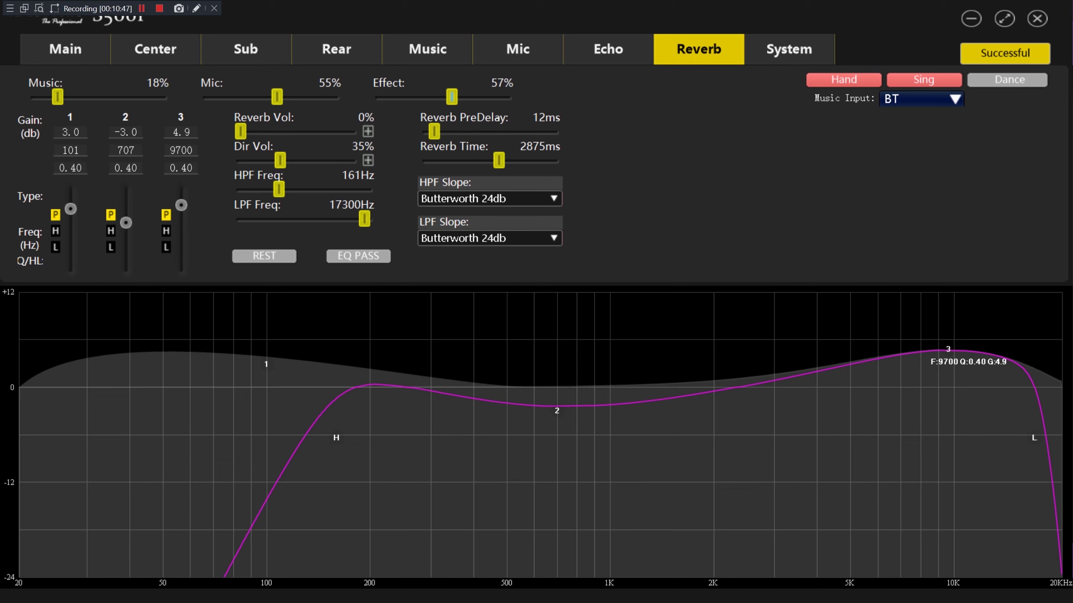
- Try the Reverb with its volume raised and muted, select its EQ band 2, and set the Reverb volume to 47%
left_click_drag(240, 131, 300, 132)
left_click_drag(299, 132, 240, 132)
left_click(556, 408)
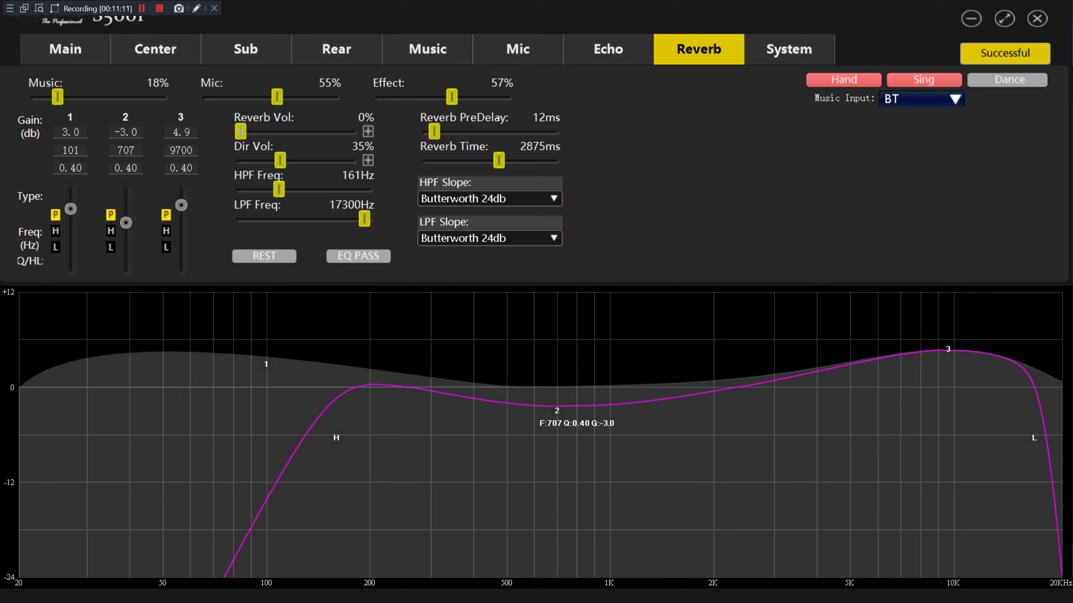
left_click_drag(240, 132, 294, 132)
- Try shorter Reverb Time values such as 1375 ms, and set the Reverb Time to 2812 ms
left_click_drag(498, 161, 461, 160)
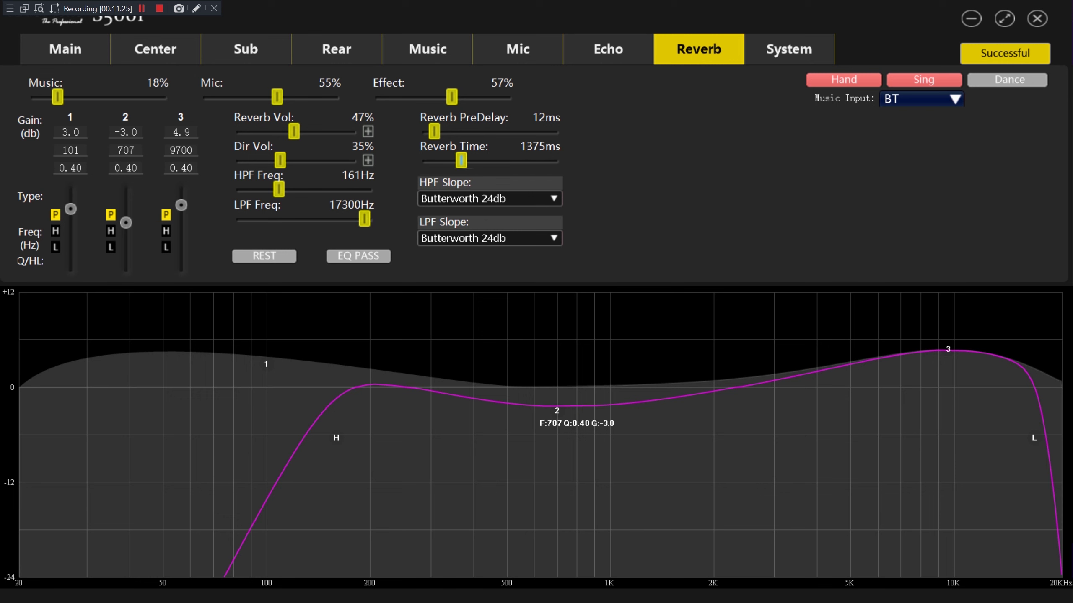
left_click_drag(461, 160, 497, 160)
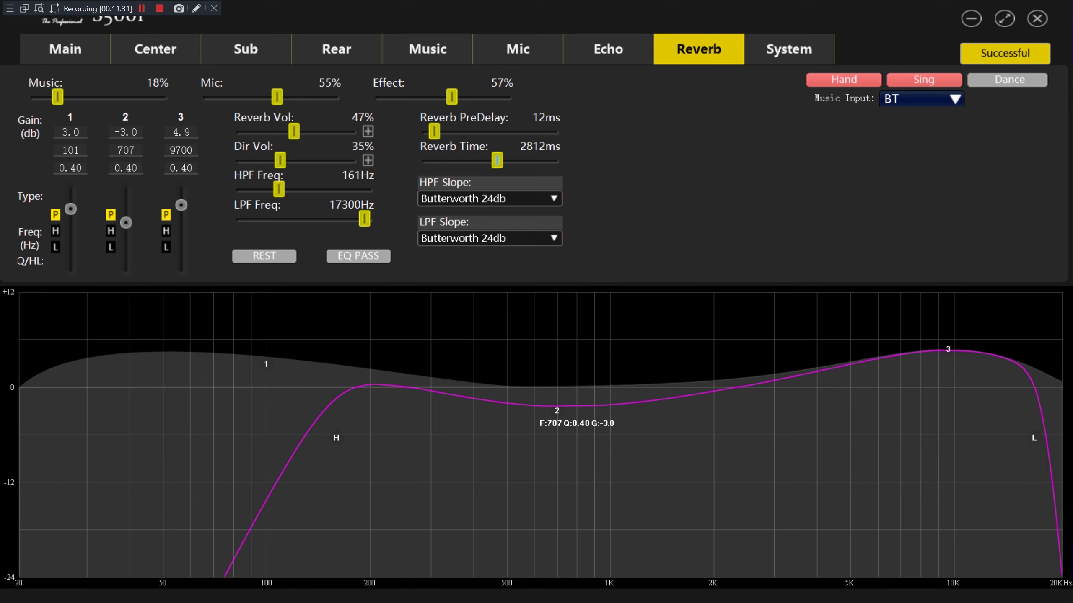
left_click_drag(497, 161, 485, 160)
left_click_drag(484, 160, 497, 160)
- Set the Reverb volume to 45% and the overall Effect level to 0%
left_click(607, 49)
left_click_drag(240, 132, 292, 131)
left_click(698, 49)
left_click_drag(451, 97, 379, 97)
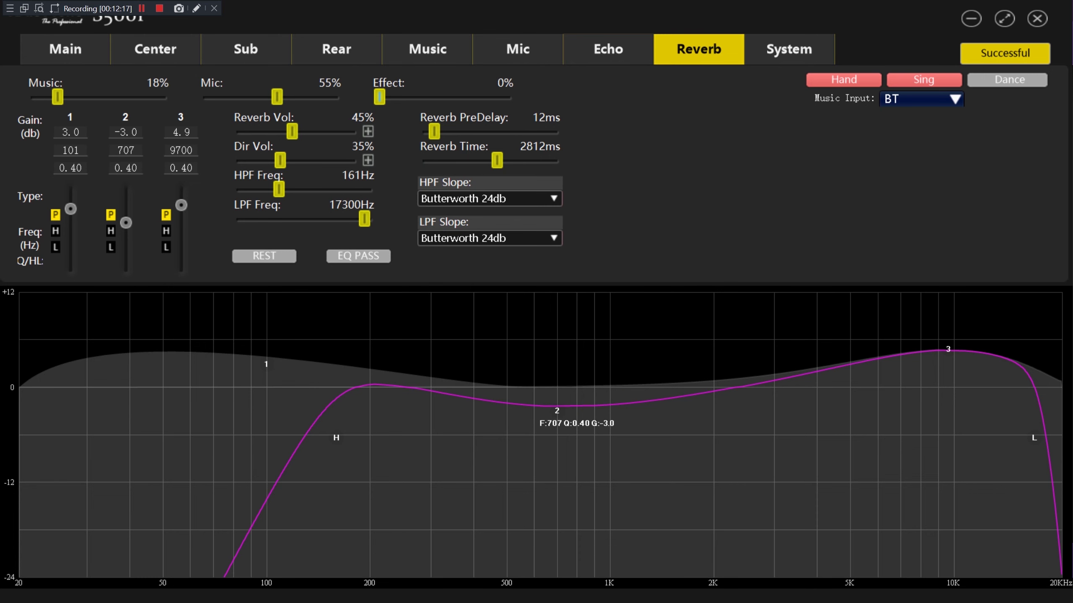
- In the System settings, set the Music Start level to 23%
left_click(789, 49)
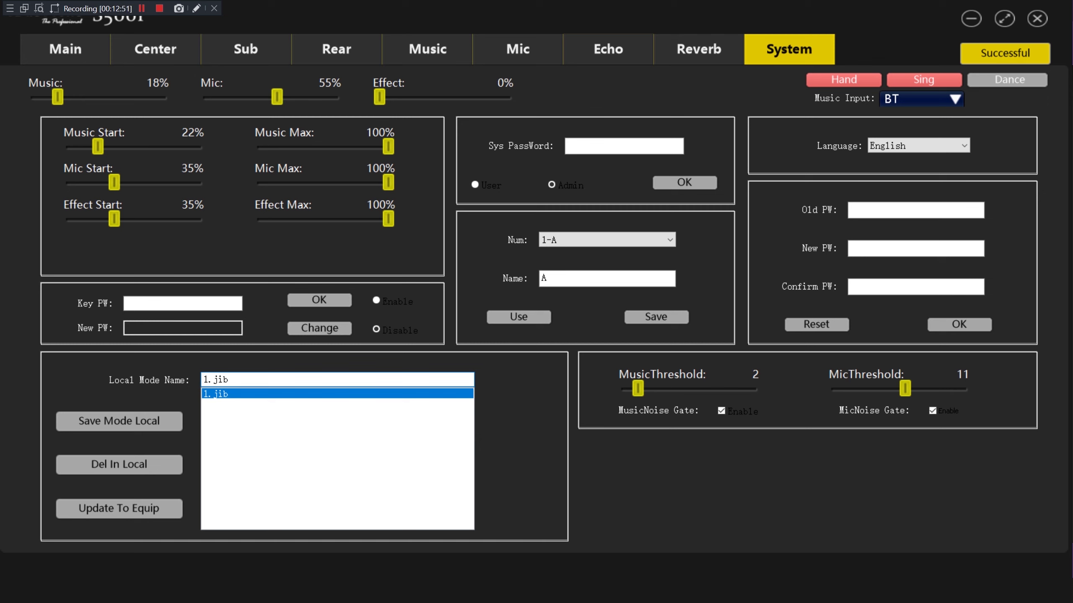
left_click_drag(97, 146, 70, 146)
left_click_drag(70, 146, 94, 146)
left_click_drag(94, 147, 99, 147)
- Try lower Music Max limits, including 91%, and restore the limit to 100%
left_click_drag(388, 147, 377, 147)
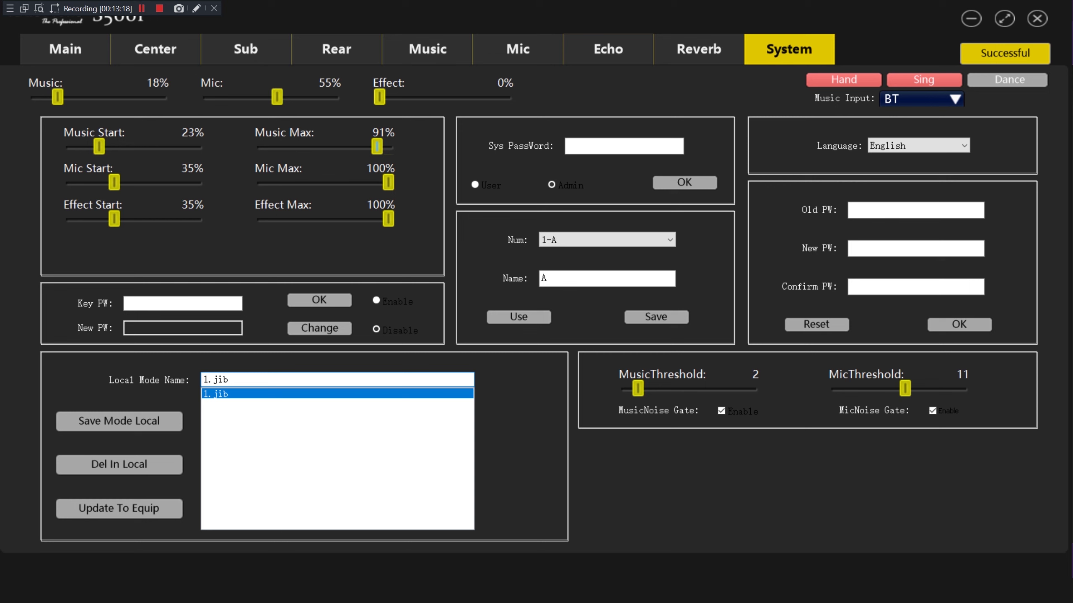
left_click_drag(377, 147, 335, 147)
mouse_move(99, 146)
left_mouse_down()
mouse_move(70, 147)
mouse_move(144, 147)
mouse_move(99, 147)
left_mouse_up()
left_click_drag(334, 147, 388, 147)
- Enter the system password and choose the Admin access level
left_click(623, 146)
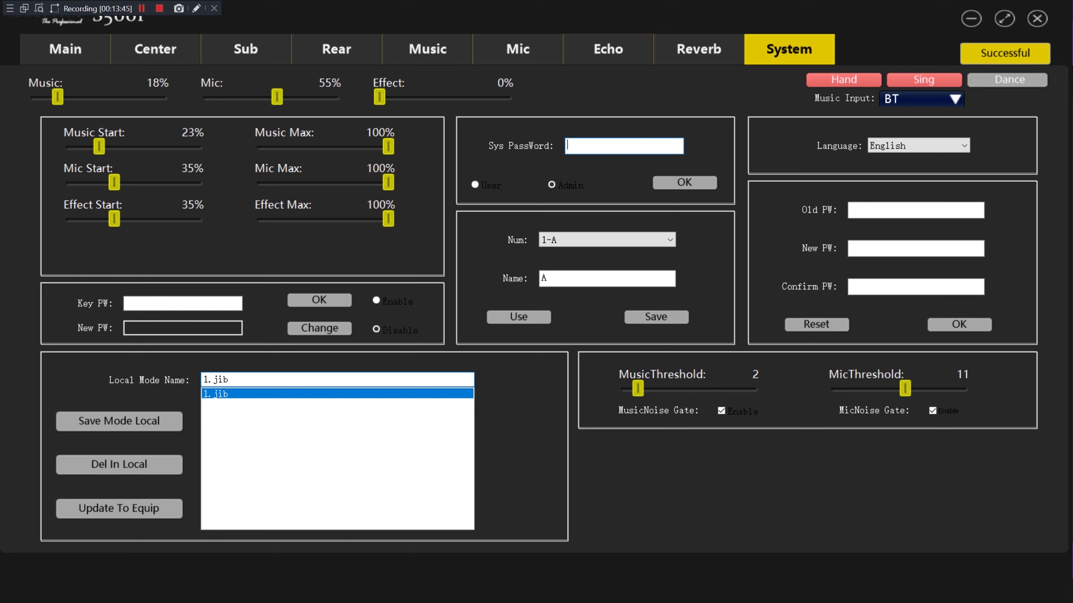
type("●●●●●●")
left_click(551, 185)
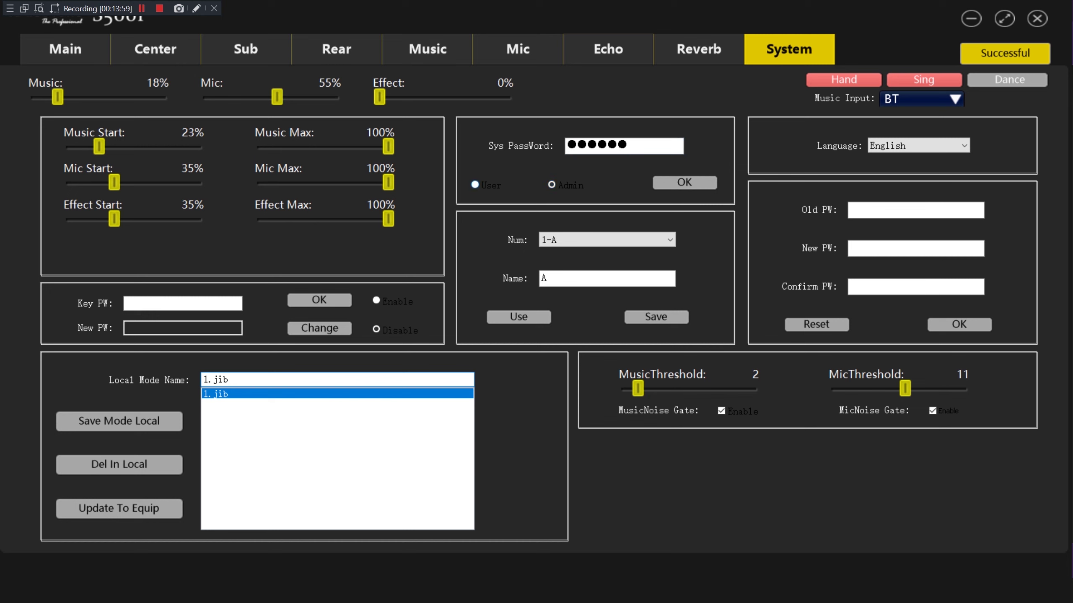
- Rename preset slot 1 as B, save it to the device, and check its name in the preset list
left_click(607, 239)
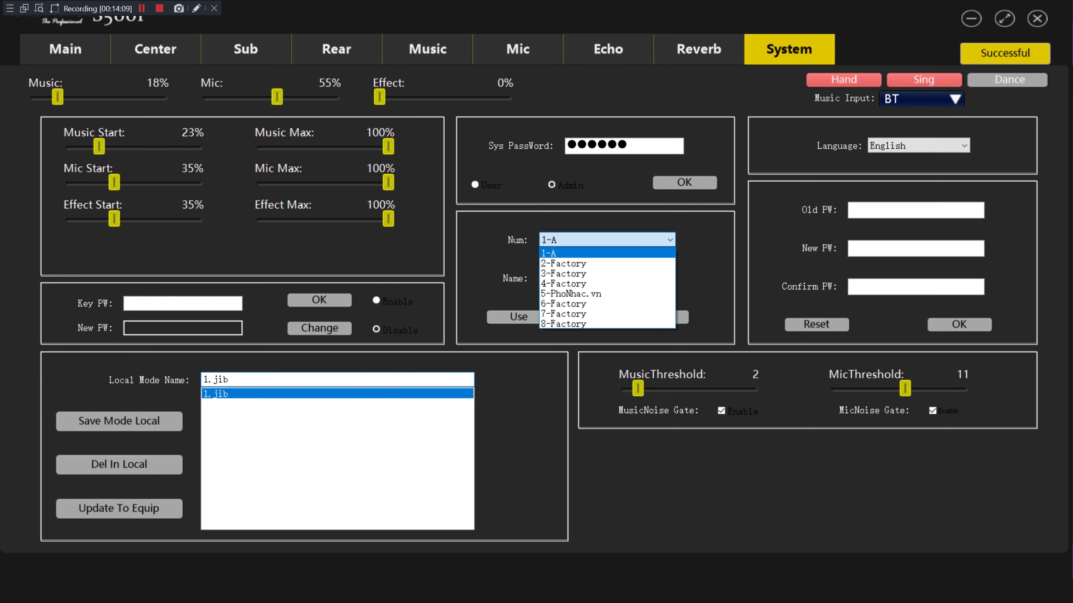
left_click(607, 253)
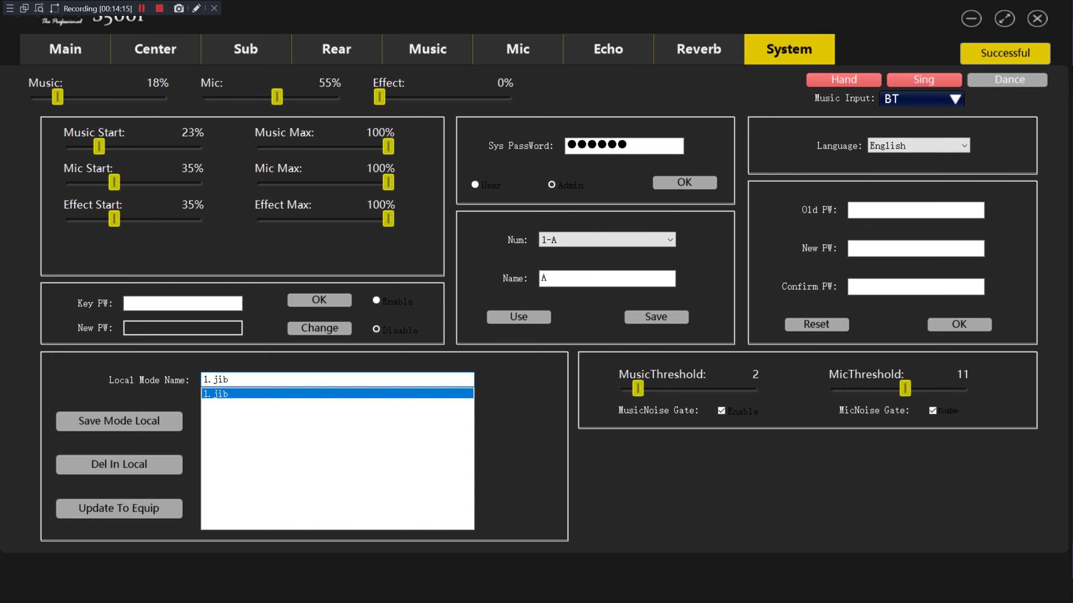
left_click_drag(555, 279, 541, 278)
type("B")
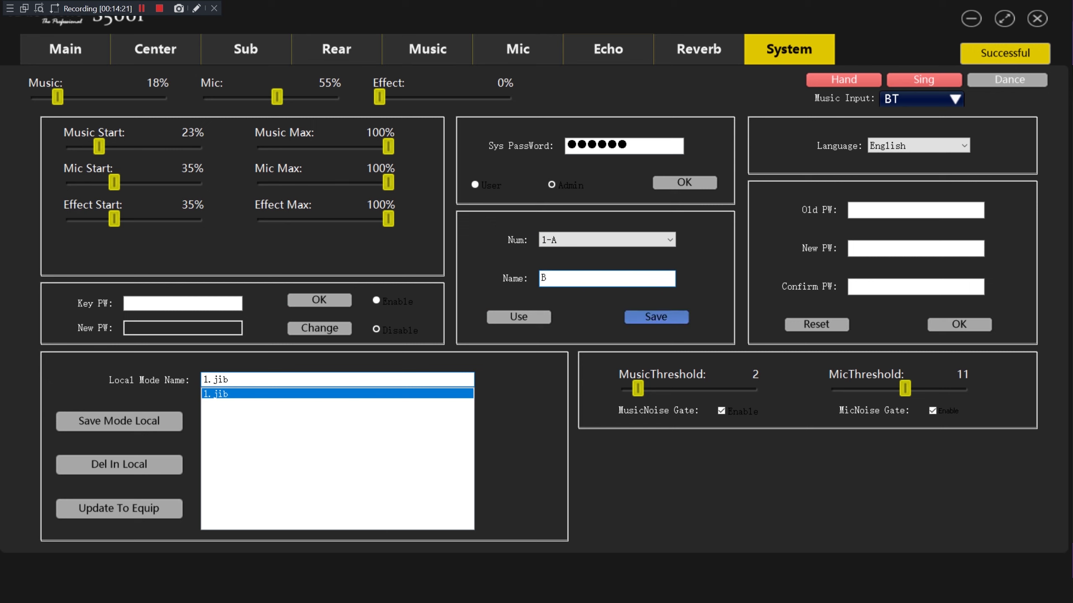
left_click(656, 317)
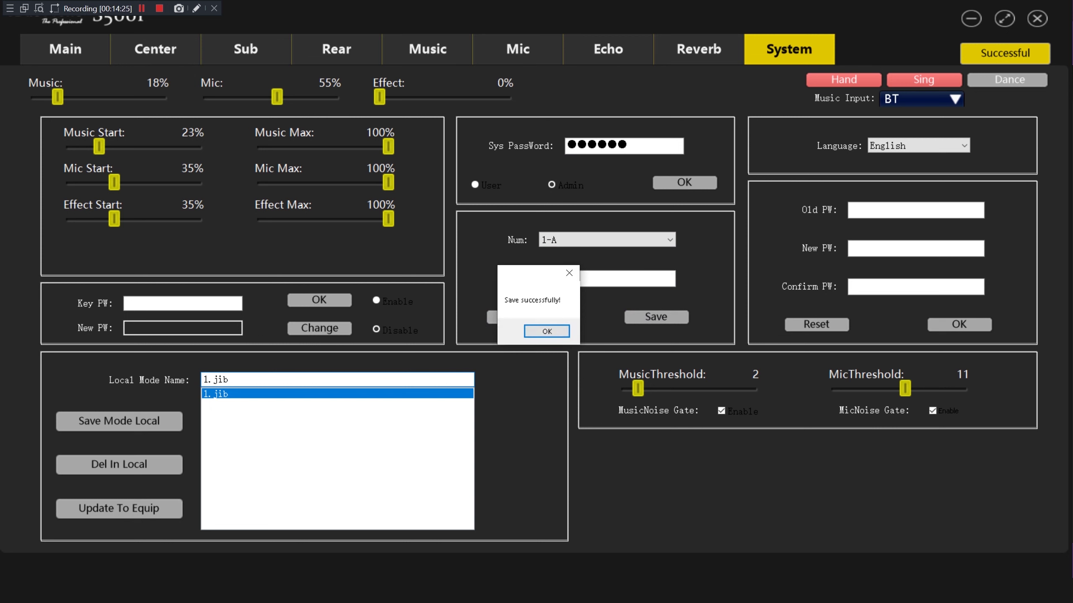
left_click(547, 331)
left_click(606, 239)
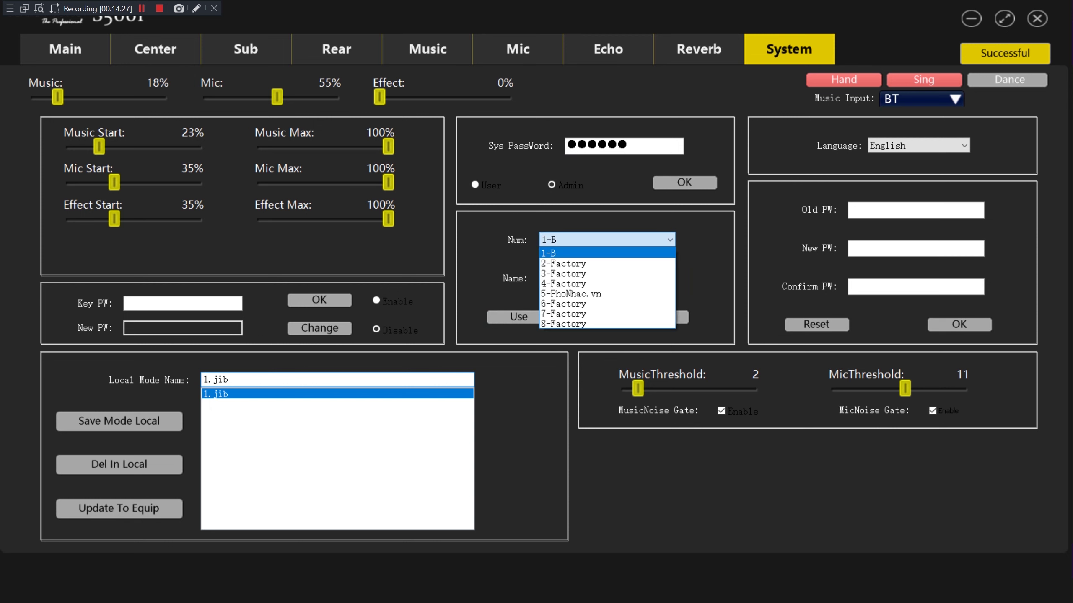
key("Escape")
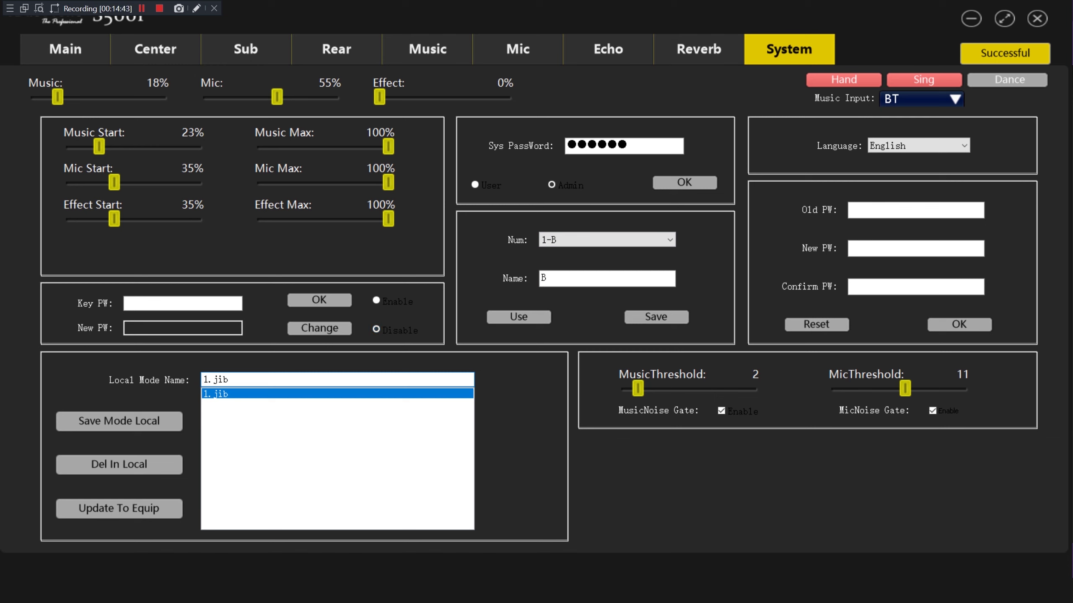
- Save the current settings as a local mode named 2
left_click(215, 393)
type("2")
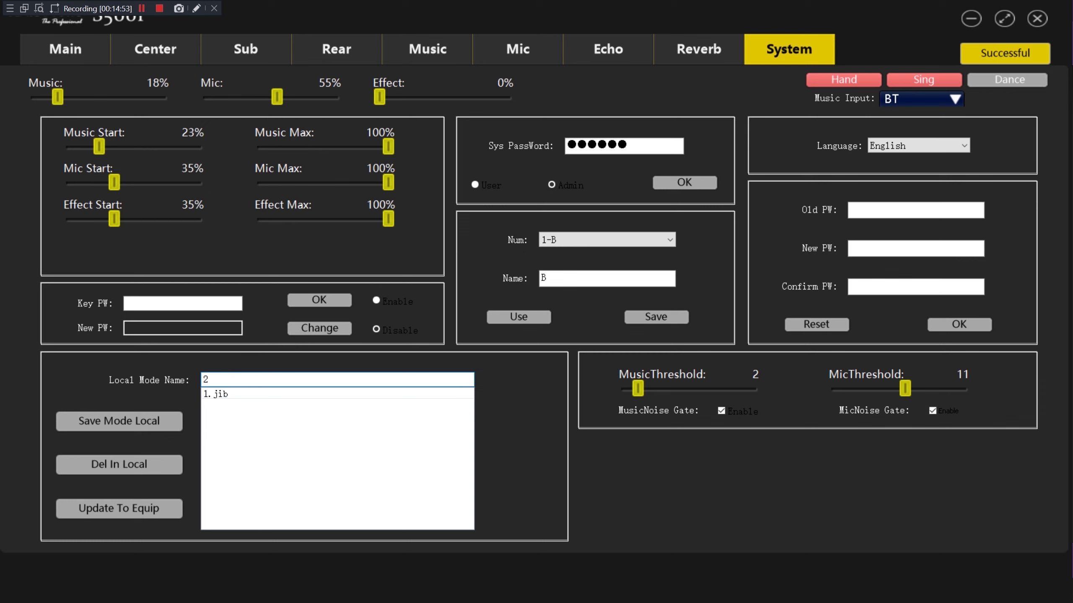
key("Return")
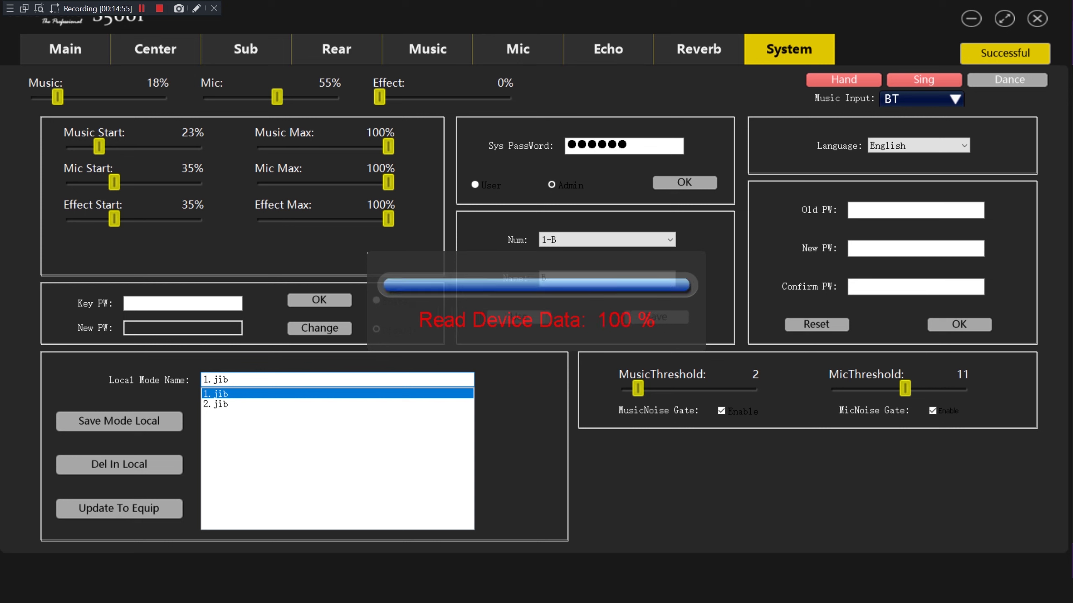
key("Return")
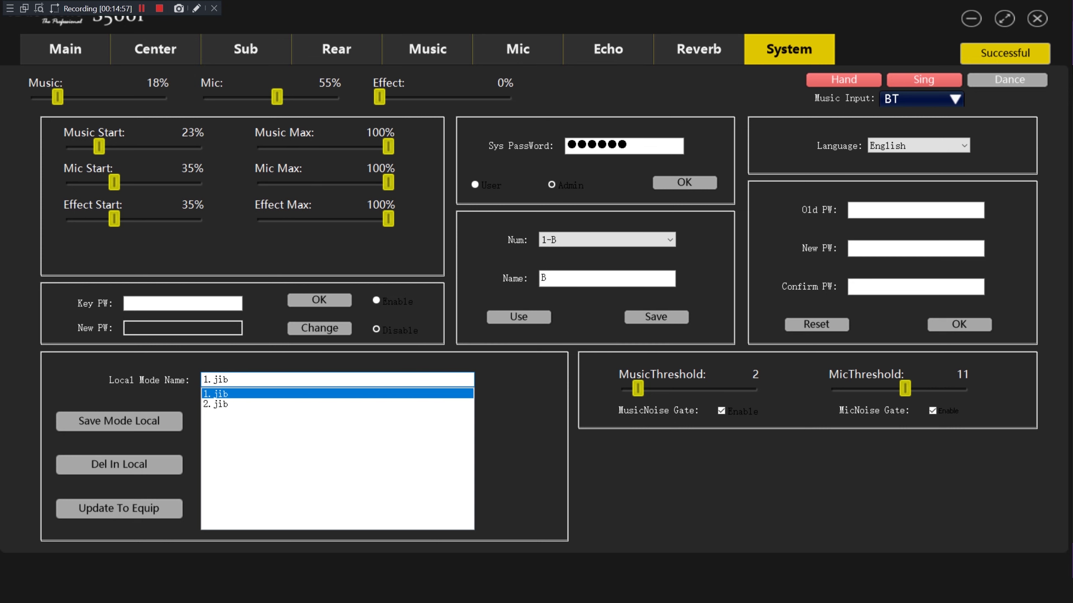
- Delete the local mode 2.jib and select the remaining mode 1.jib
left_click(215, 404)
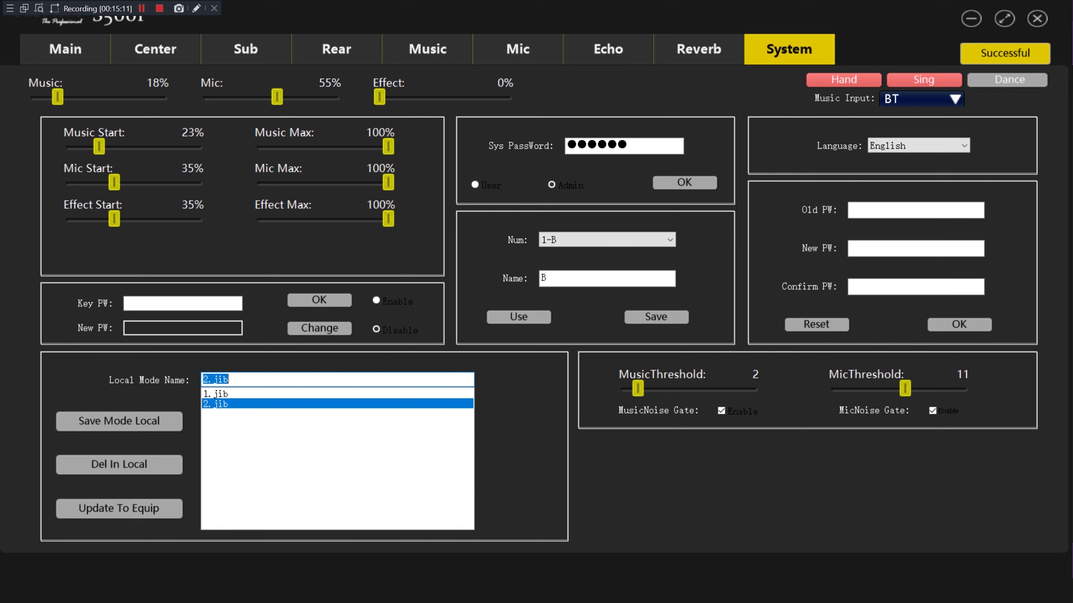
left_click(215, 394)
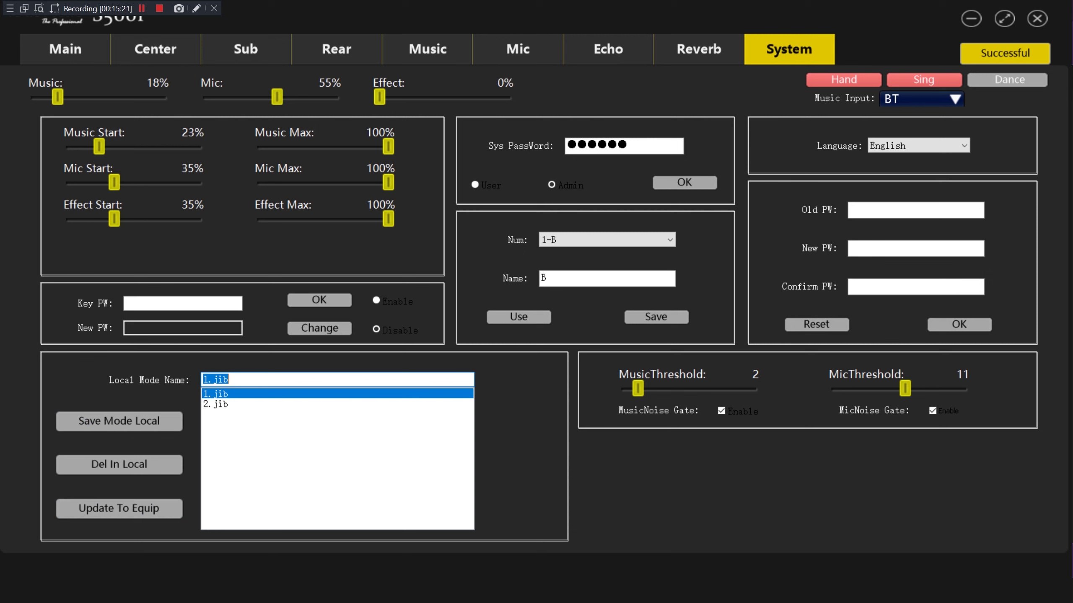
left_click(216, 404)
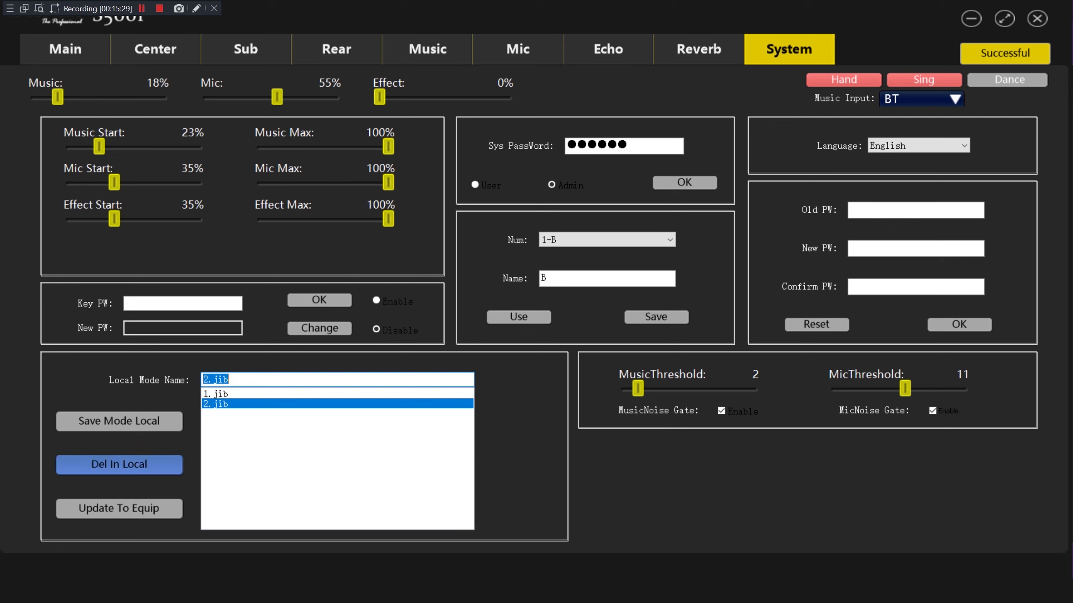
left_click(119, 464)
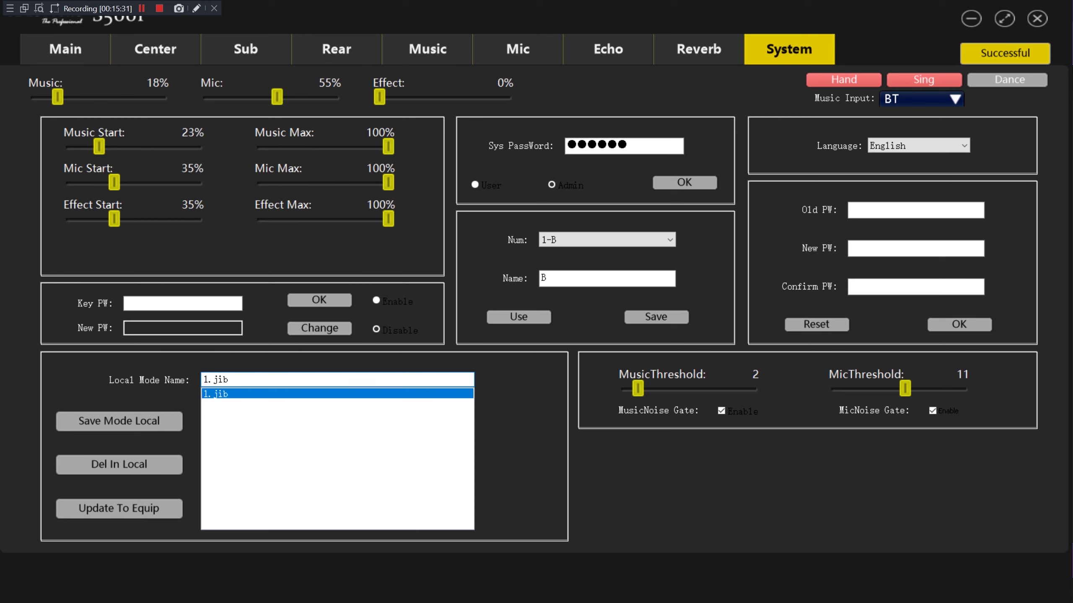
left_click(215, 394)
- Review the interface language options and the music input sources, keeping English and BT selected
left_click(915, 210)
left_click(915, 249)
left_click(917, 145)
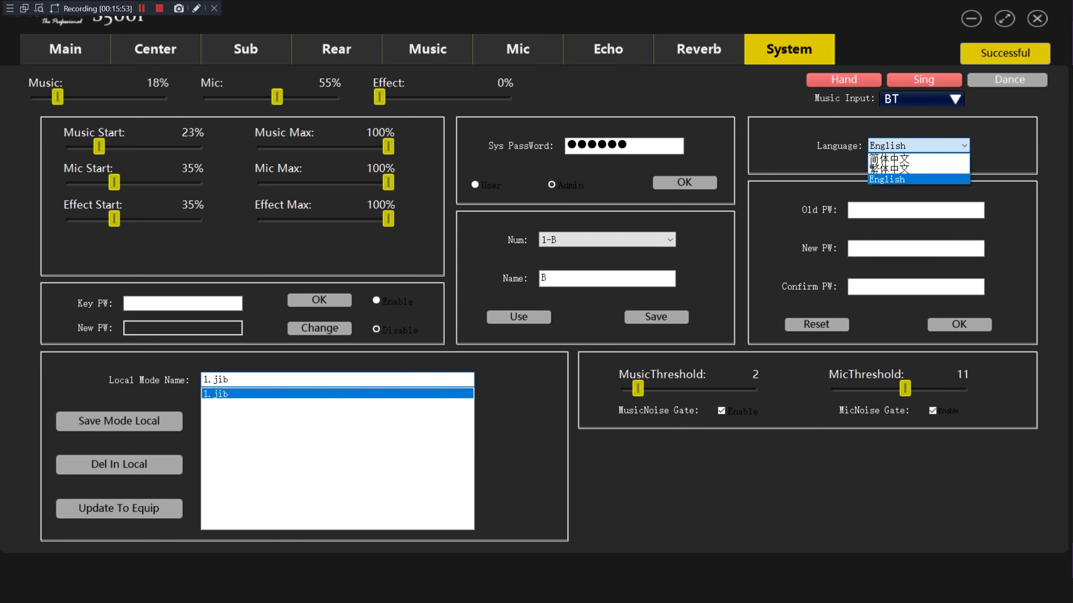
key("Escape")
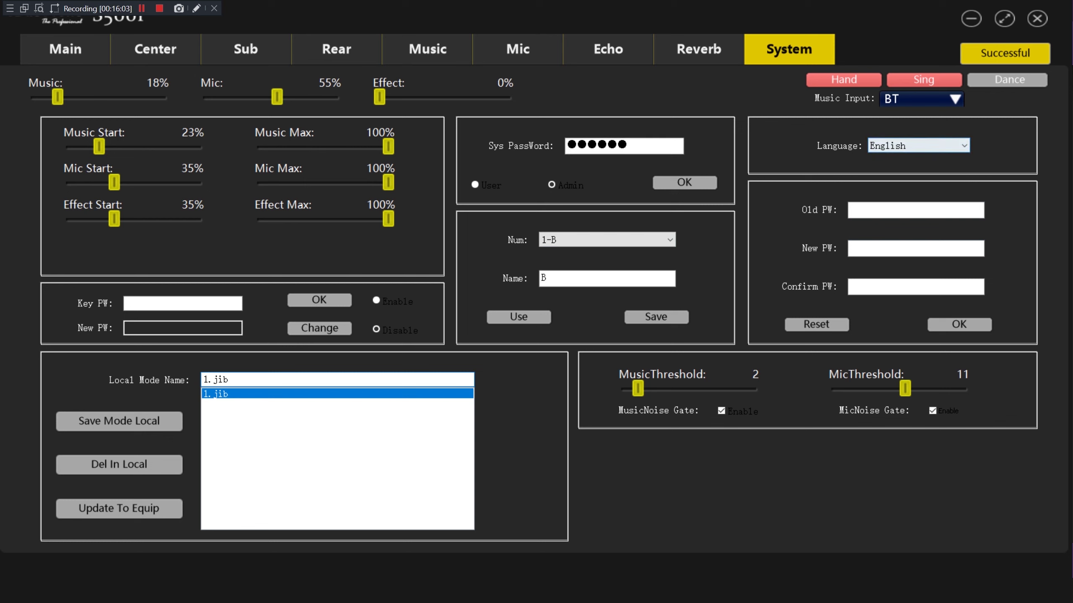
left_click(921, 99)
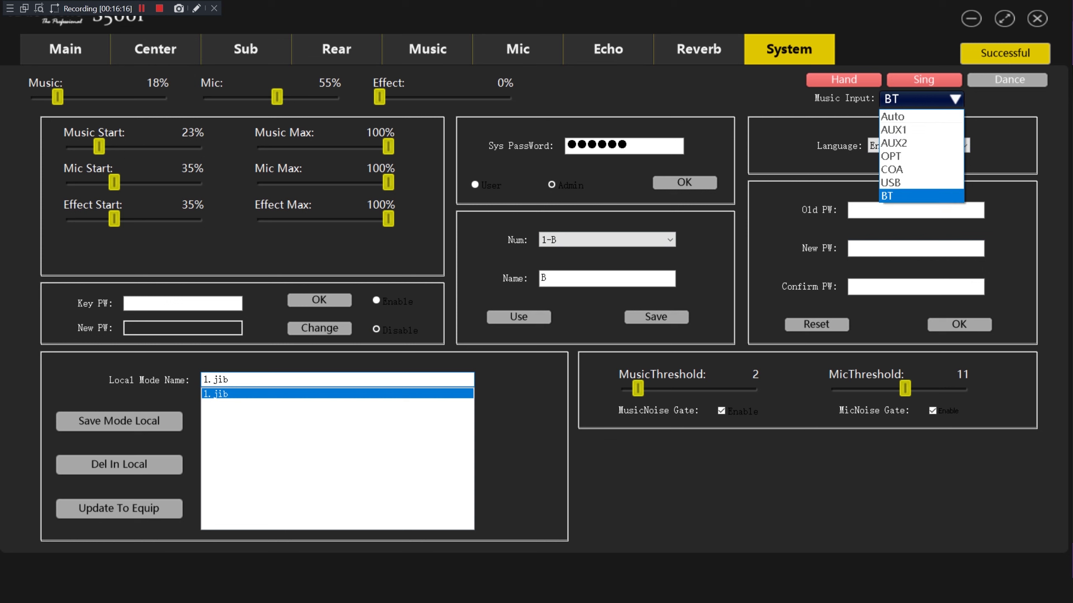
left_click(921, 196)
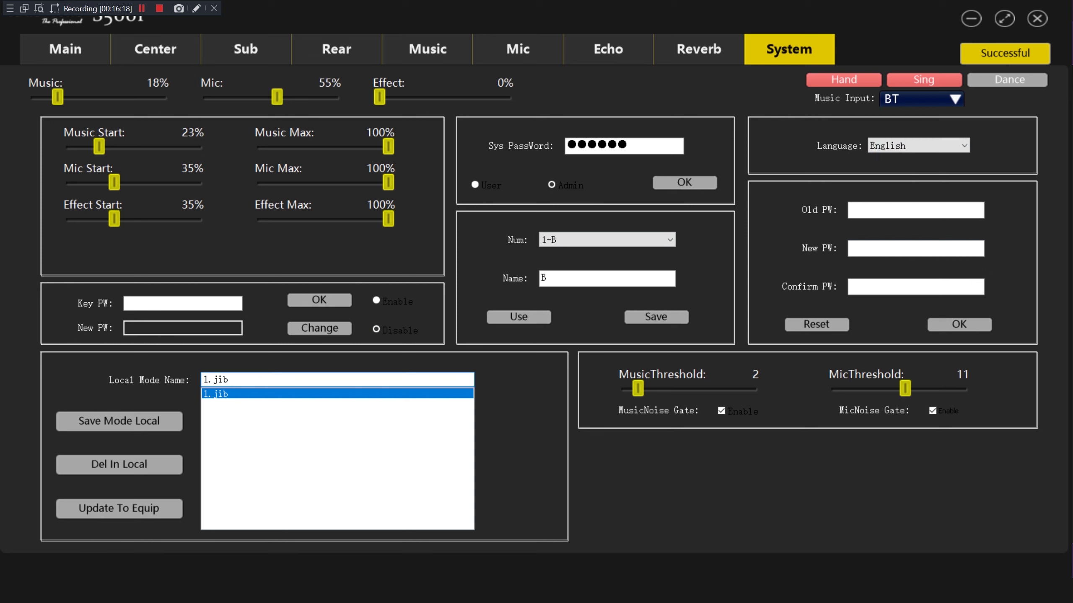